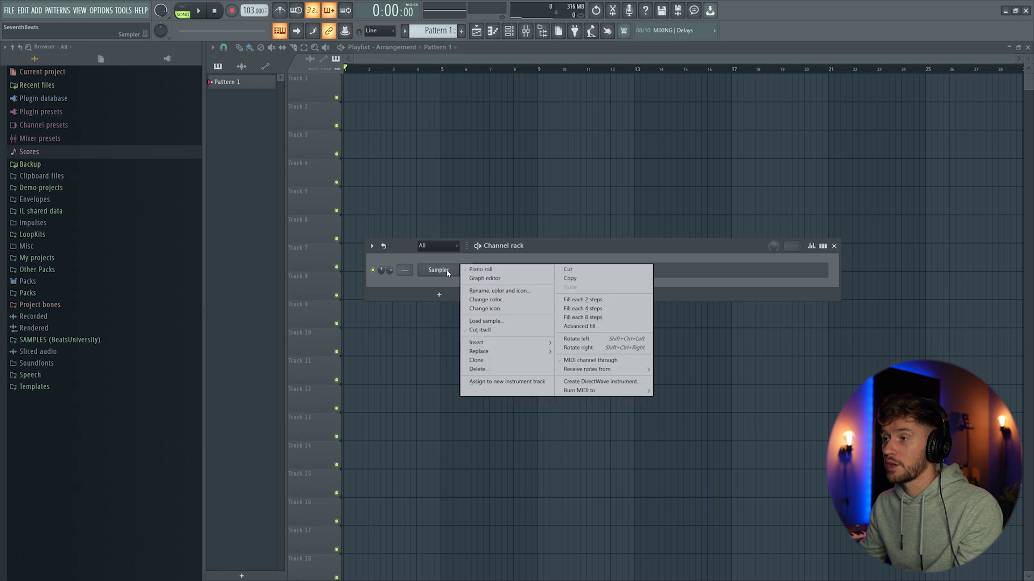
Step: Replace the Sampler channel's instrument with Wurli V2
mouse_move(503, 351)
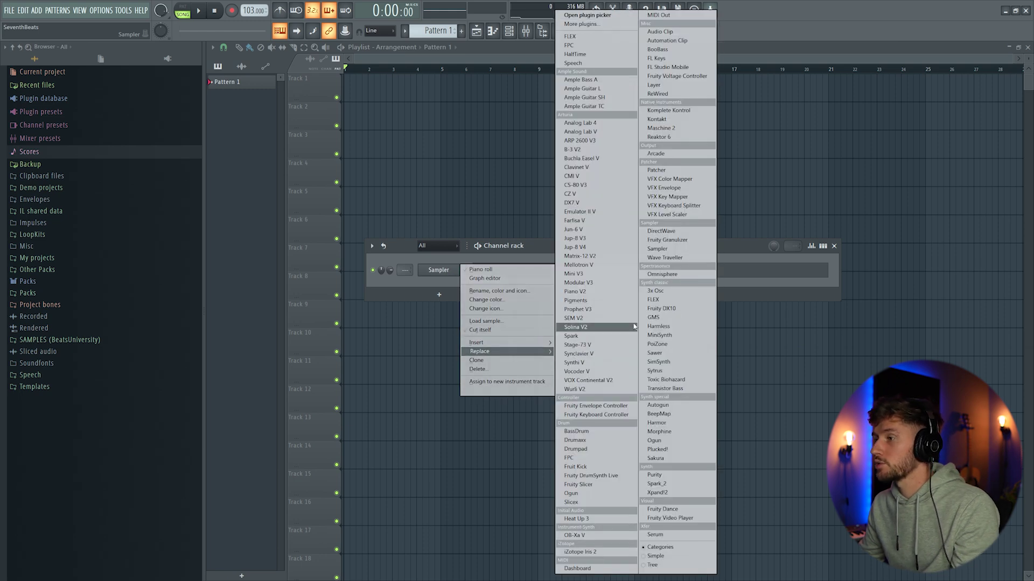
click(590, 389)
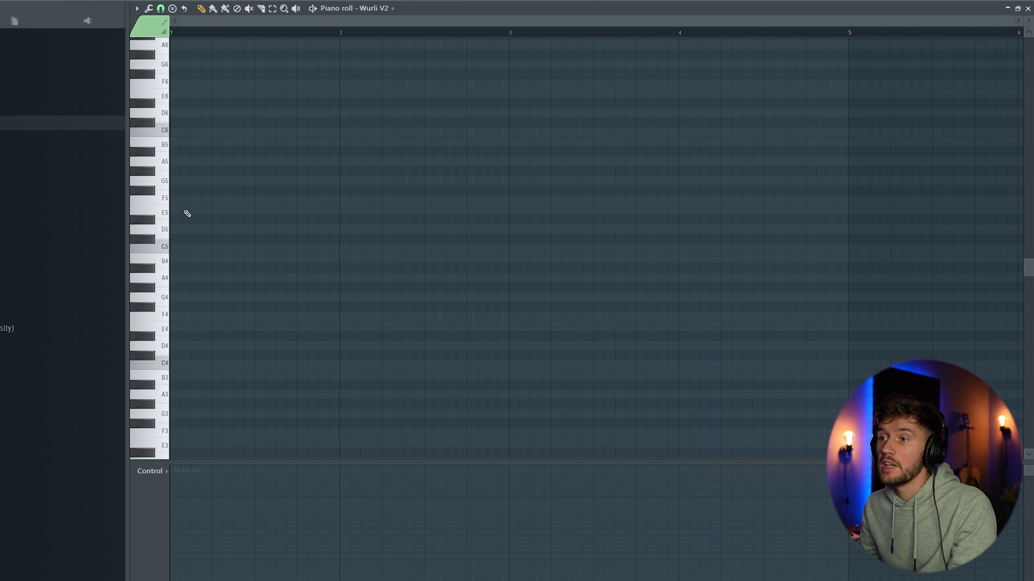
Step: Fill eight bars with four E5 notes, each just under two bars long, starting at bars 1, 3, 5 and 7
click(187, 214)
drag(251, 211, 504, 211)
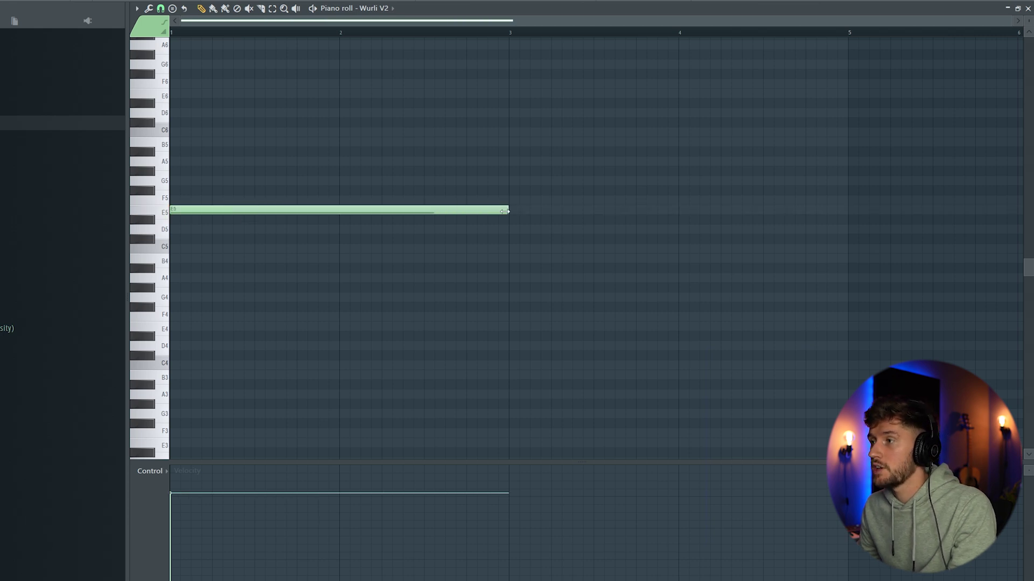
click(508, 210)
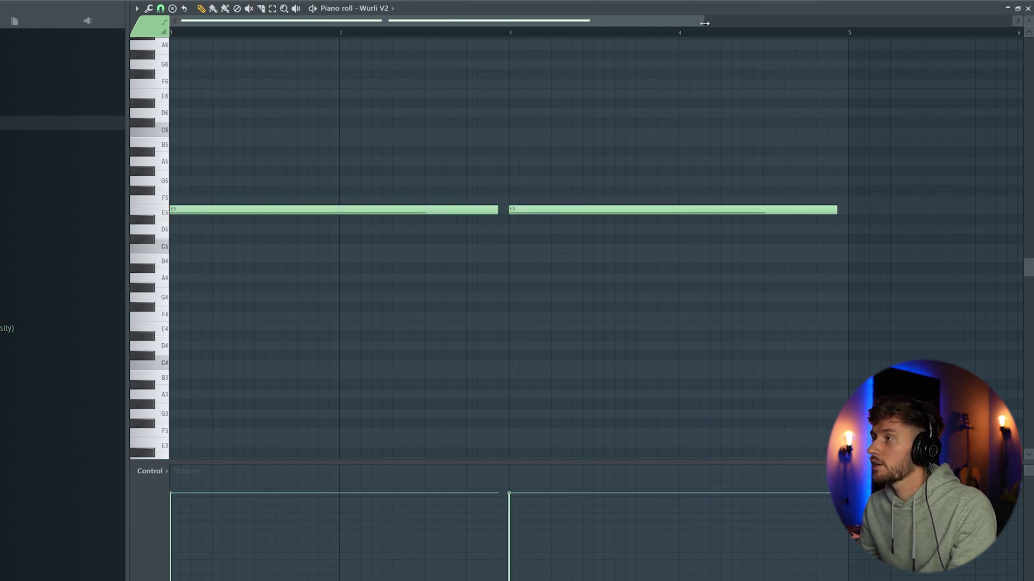
drag(705, 23, 1012, 24)
key(ctrl+a)
key(ctrl+l)
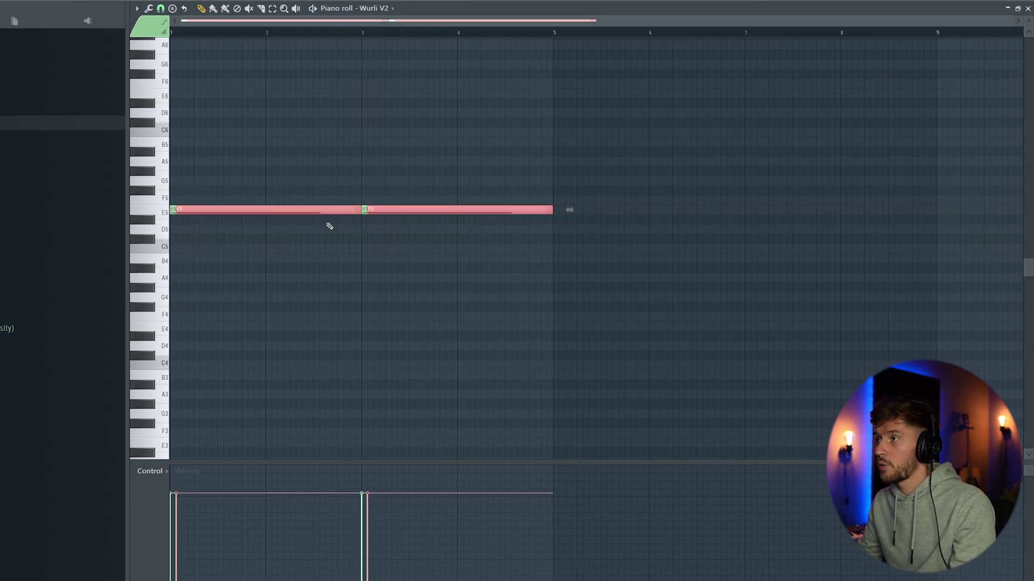
drag(231, 210, 607, 215)
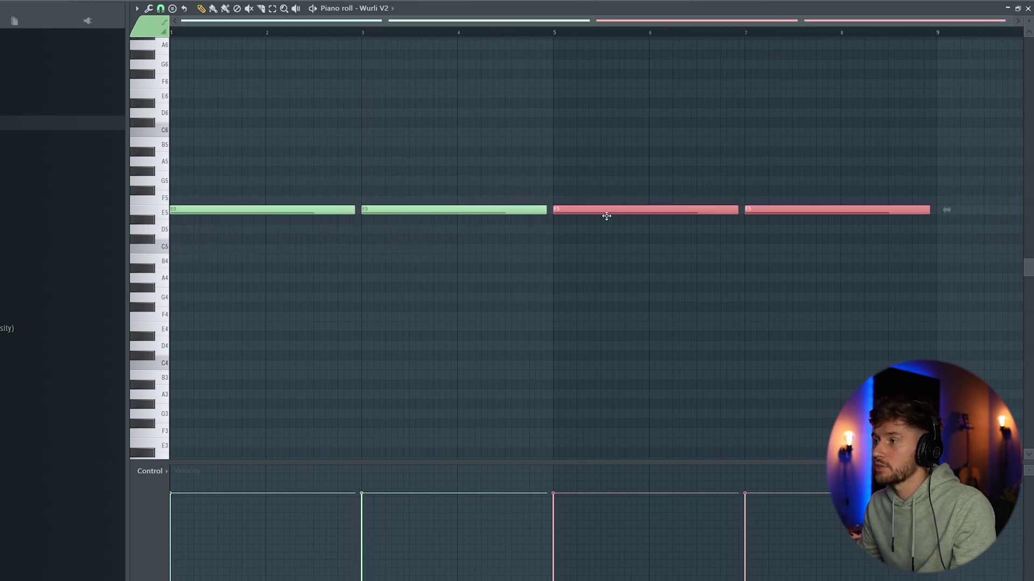
Step: Copy the row of E5 notes up to G5 and B5 to build E minor chords, and play them back
key(ctrl+a)
drag(156, 159, 172, 248)
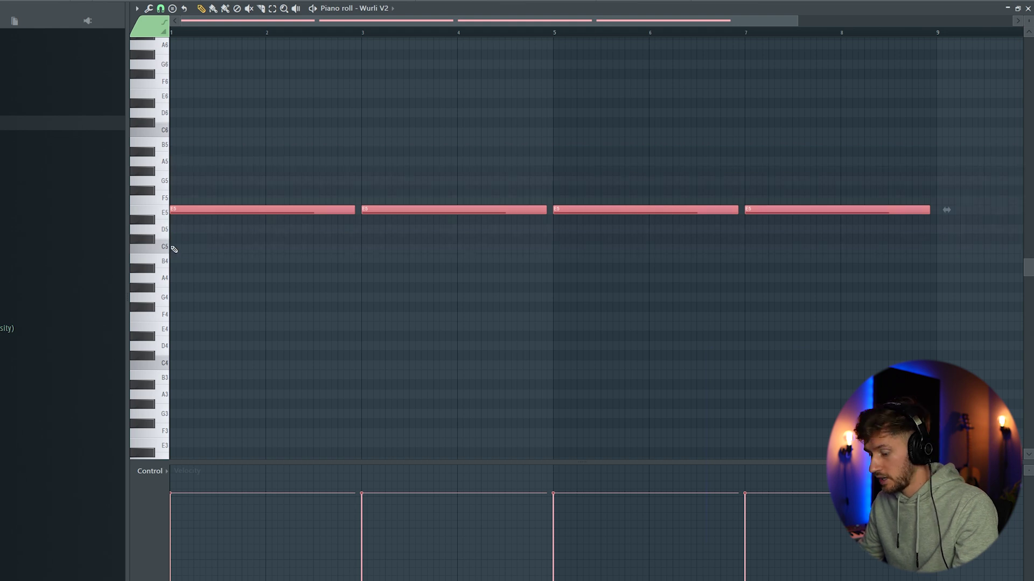
drag(172, 209, 152, 181)
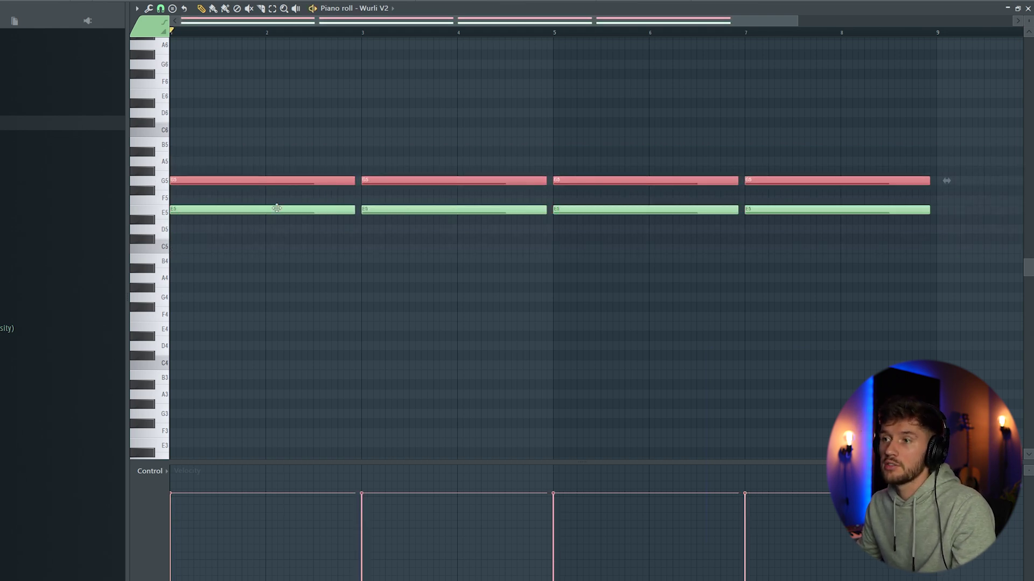
key(space)
key(space)
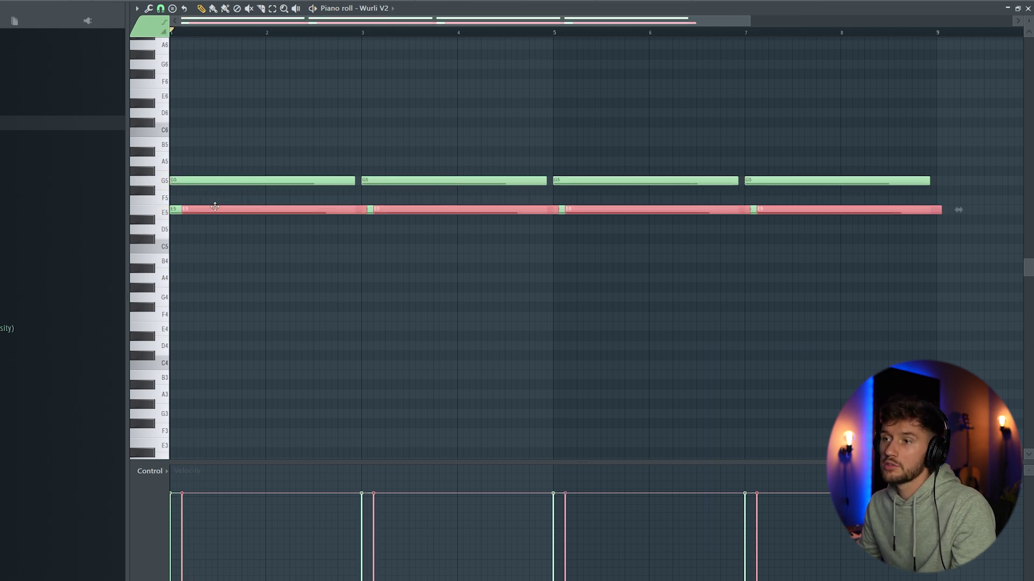
drag(214, 208, 144, 137)
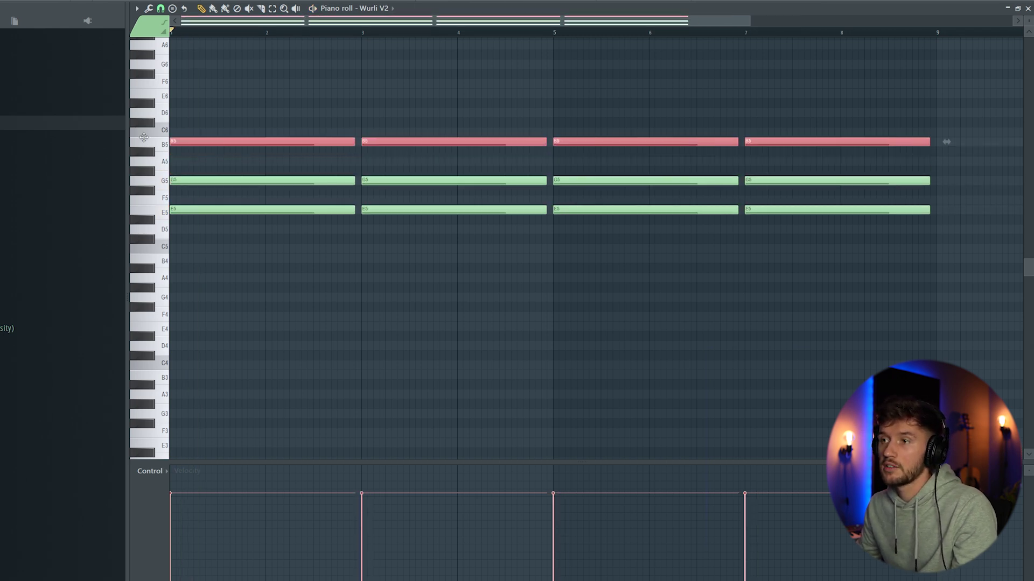
key(space)
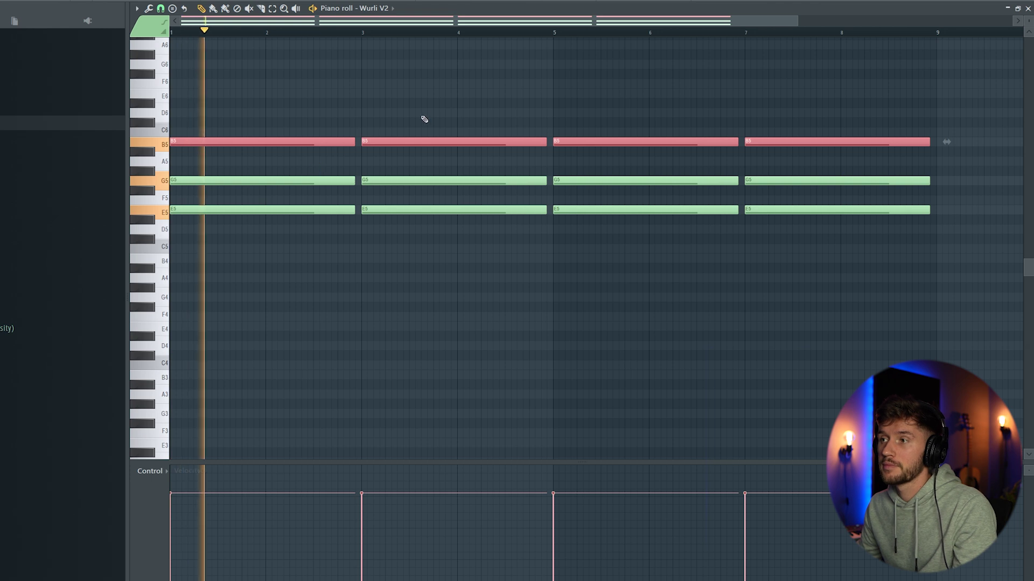
Step: Raise the G5 and B5 notes of the bar 3 chord two semitones to A5 and C#6, and play the pattern
drag(412, 119, 418, 184)
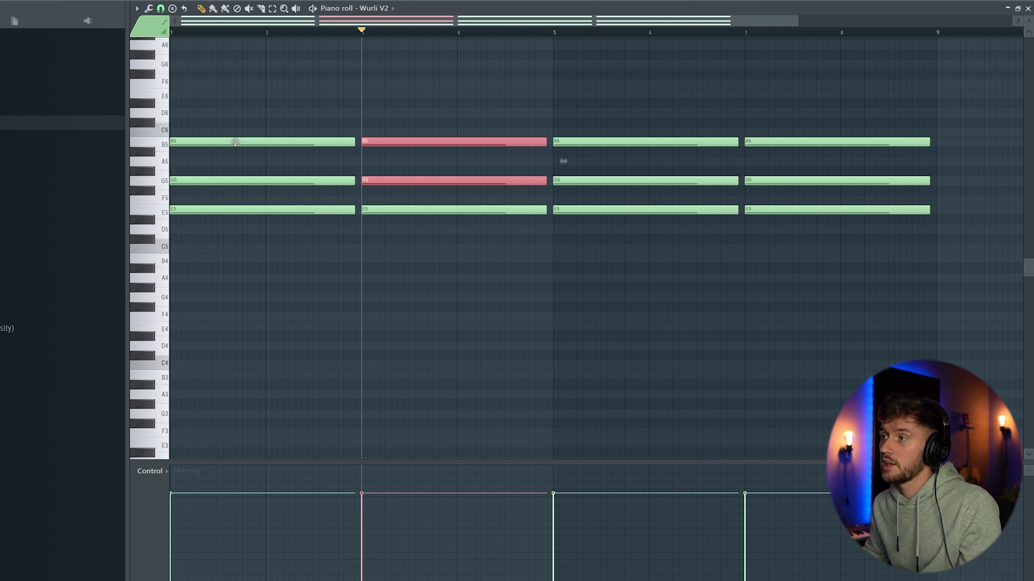
key(Up)
key(Up)
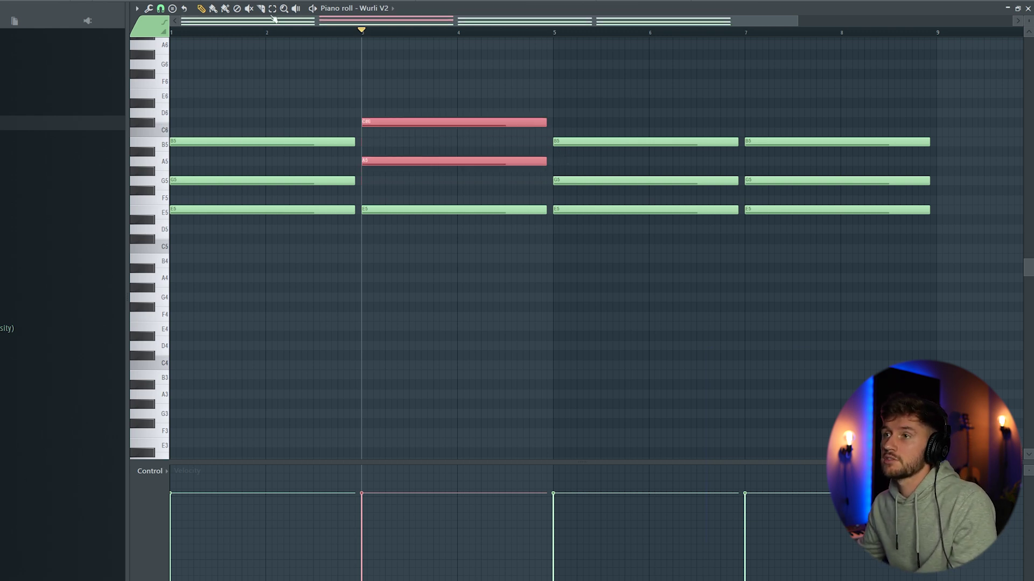
key(space)
Step: Replace the chord at bar 7 with a copy of the bar 3 chord (E5, A5, C#6)
drag(780, 114, 783, 241)
key(Delete)
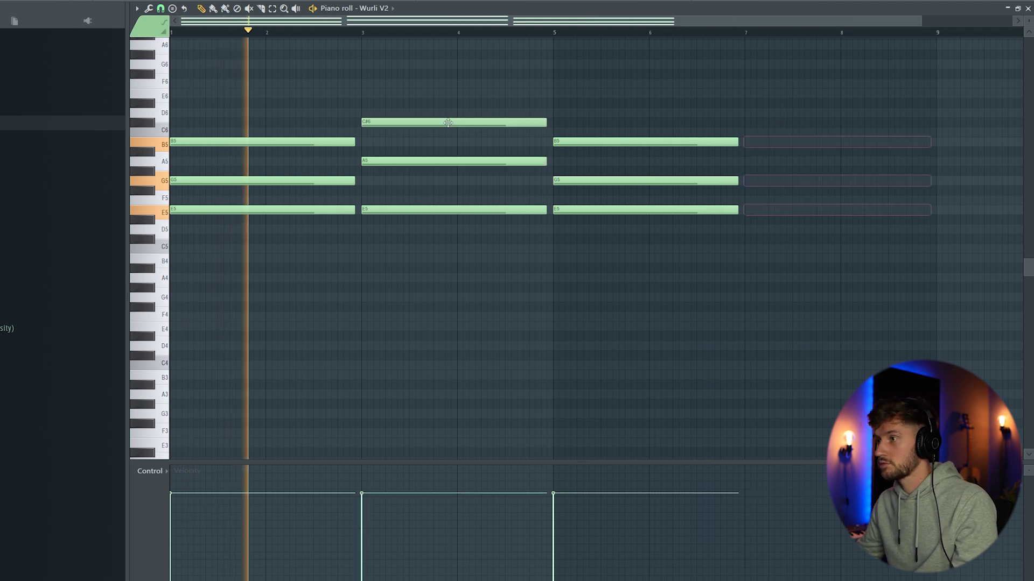
drag(473, 114, 471, 281)
key(ctrl+b)
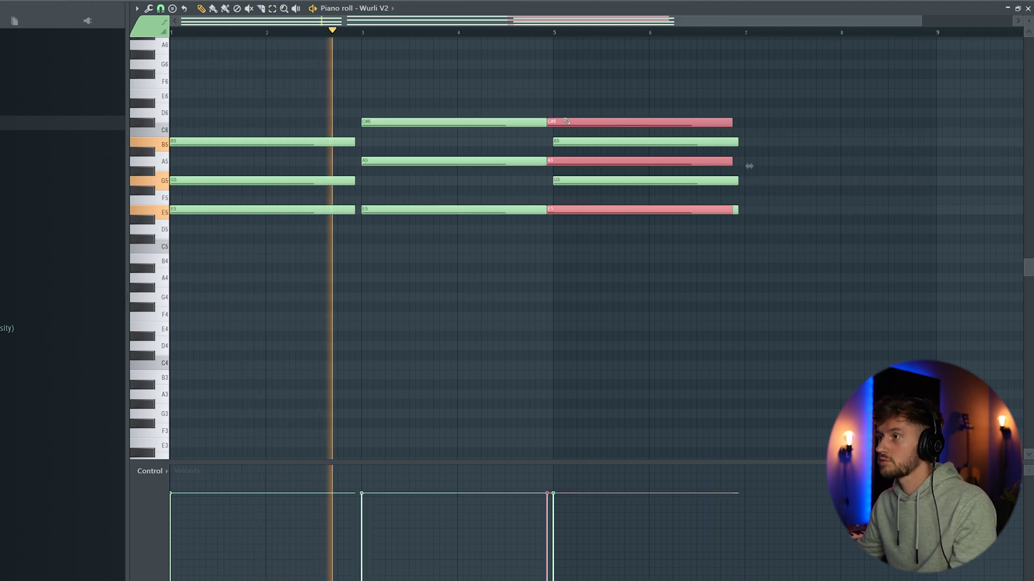
drag(566, 120, 764, 120)
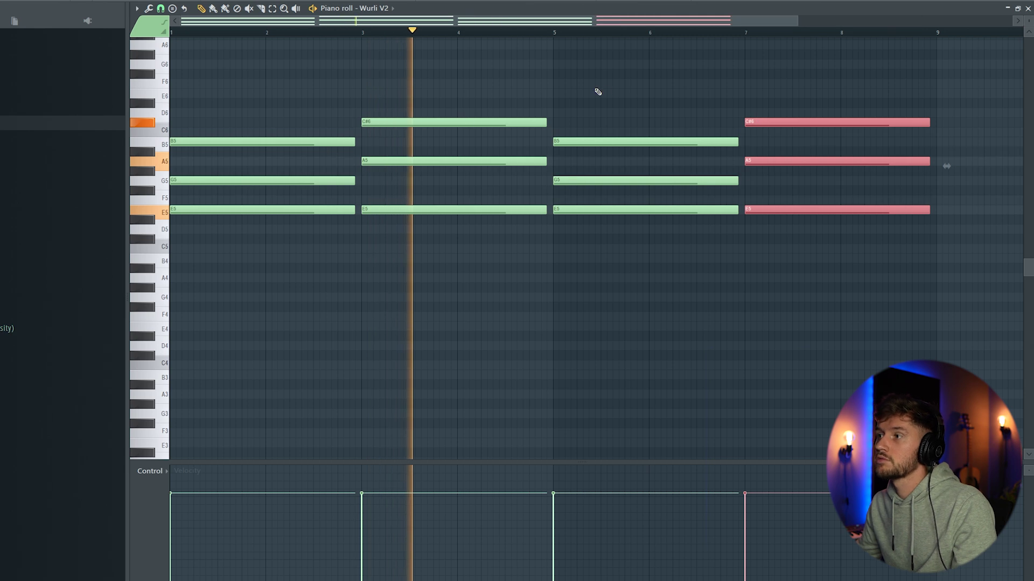
Step: Apply a slight start-time strum to all the Wurli V2 chords
click(602, 85)
right_click(607, 85)
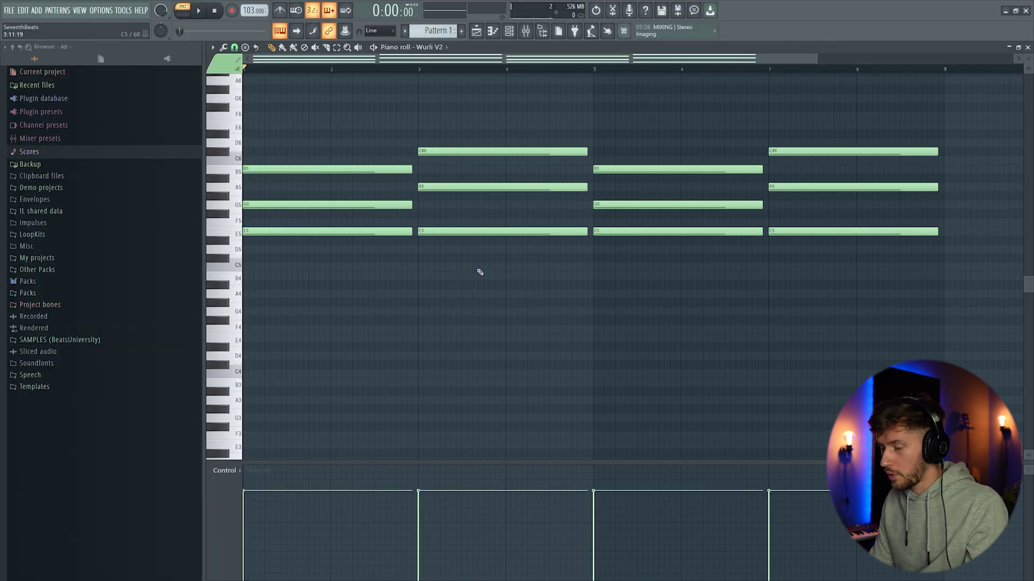
key(alt+s)
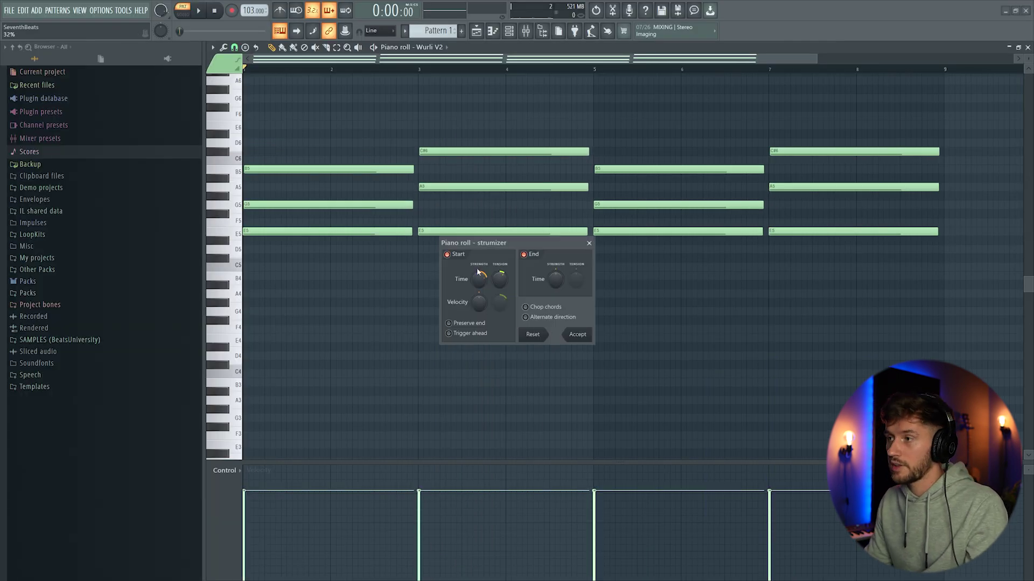
drag(485, 273, 485, 275)
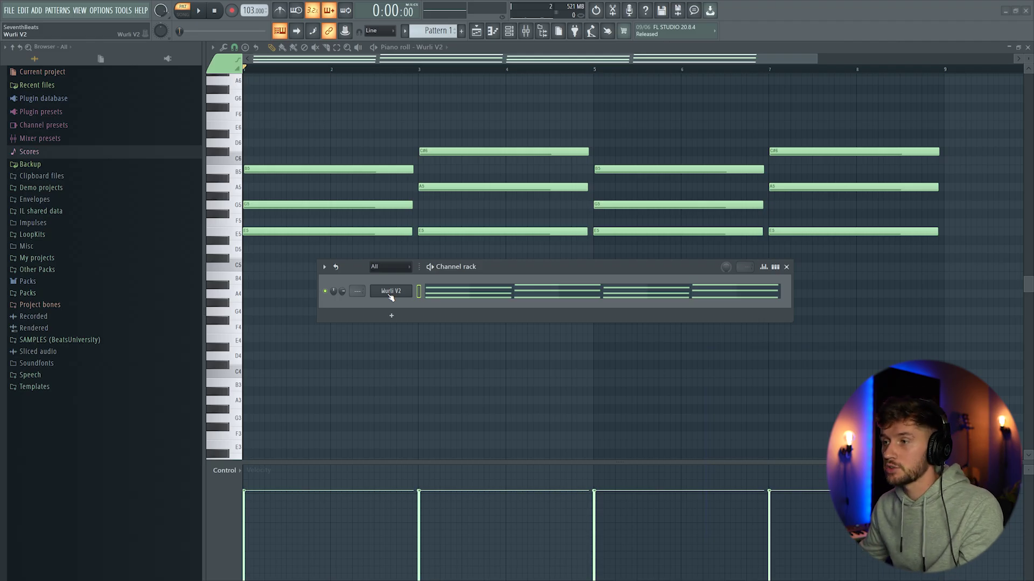
Step: Insert an Ample Guitar SH channel and load its Dream Come True preset
right_click(391, 298)
mouse_move(458, 355)
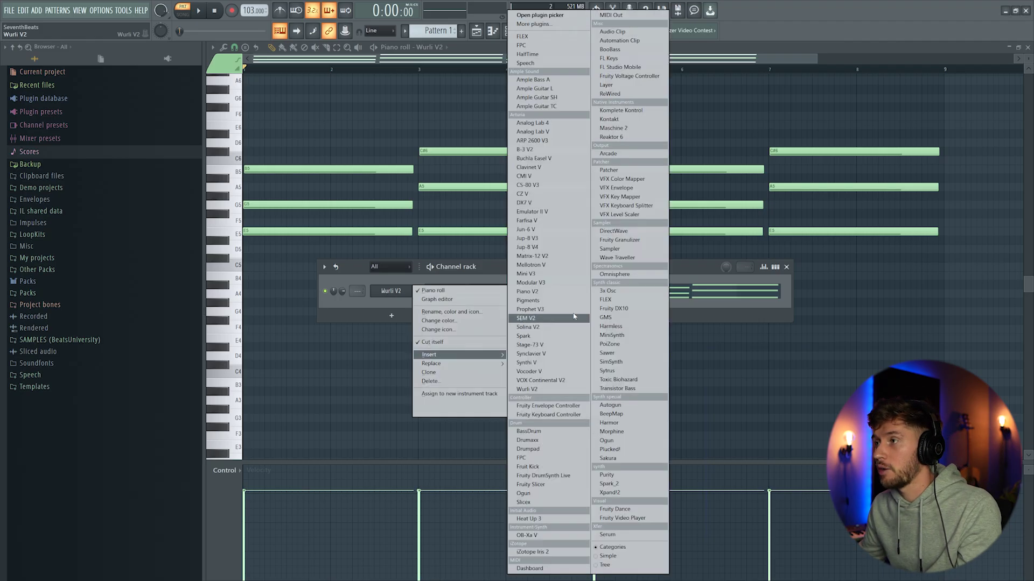
click(555, 98)
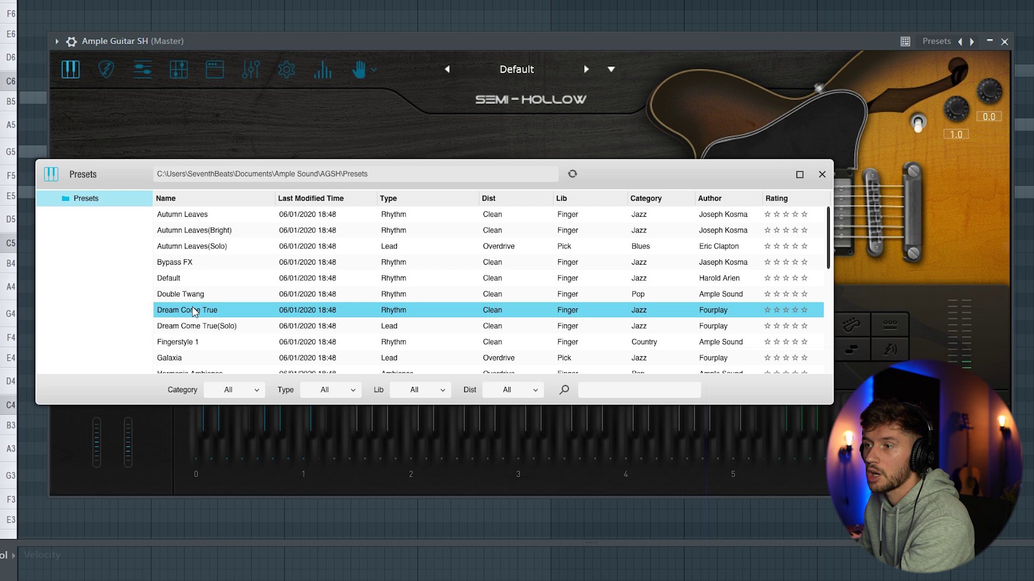
key(Escape)
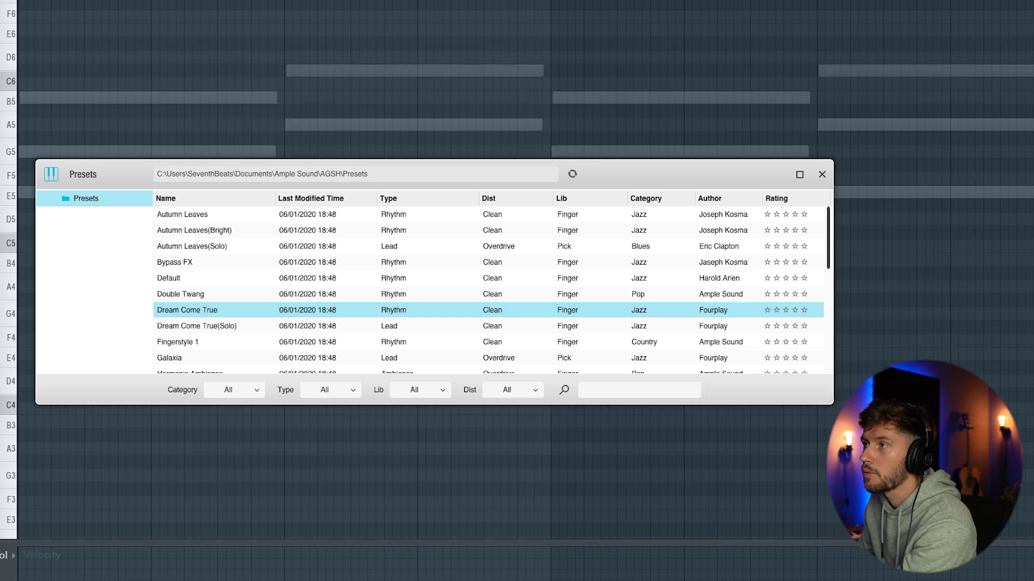
click(819, 173)
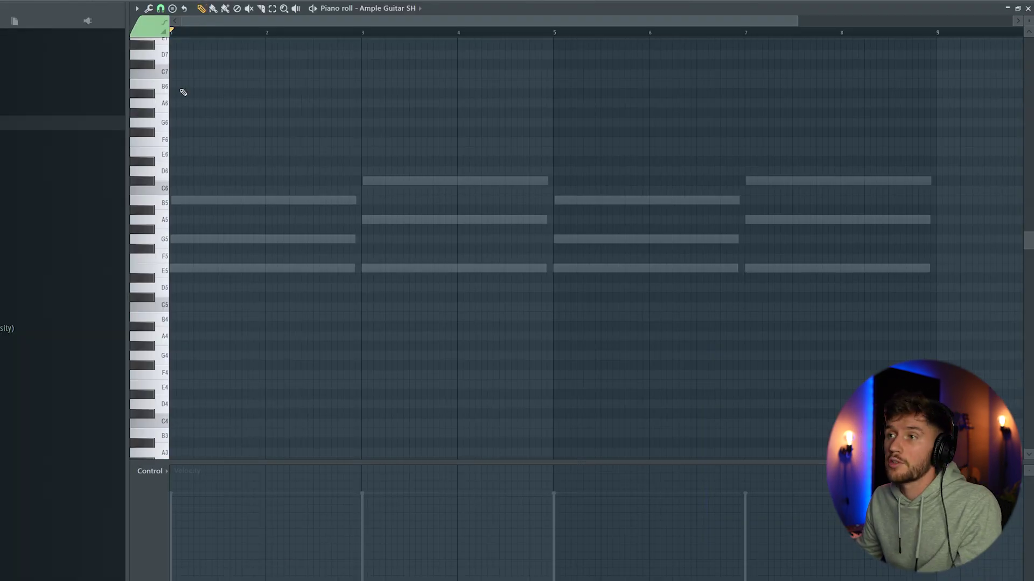
Step: Start the guitar melody with a half-bar B6 at bar 1 followed by a one-bar G6, checking it by playback
click(184, 84)
key(space)
click(221, 122)
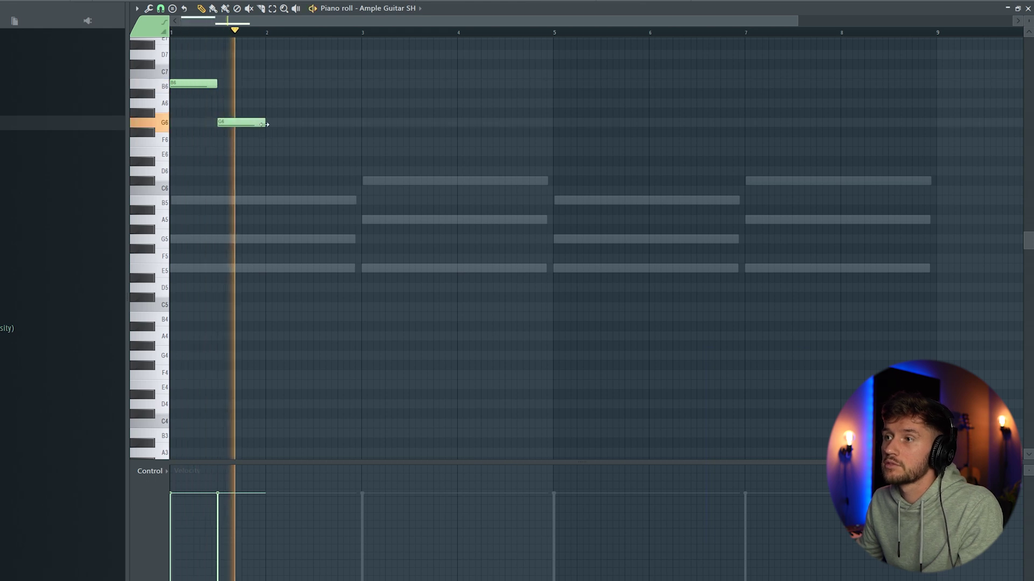
drag(264, 124, 311, 125)
key(space)
Step: Add a short run of F#6, G6, F#6 and E6 notes leading up to bar 3
click(328, 123)
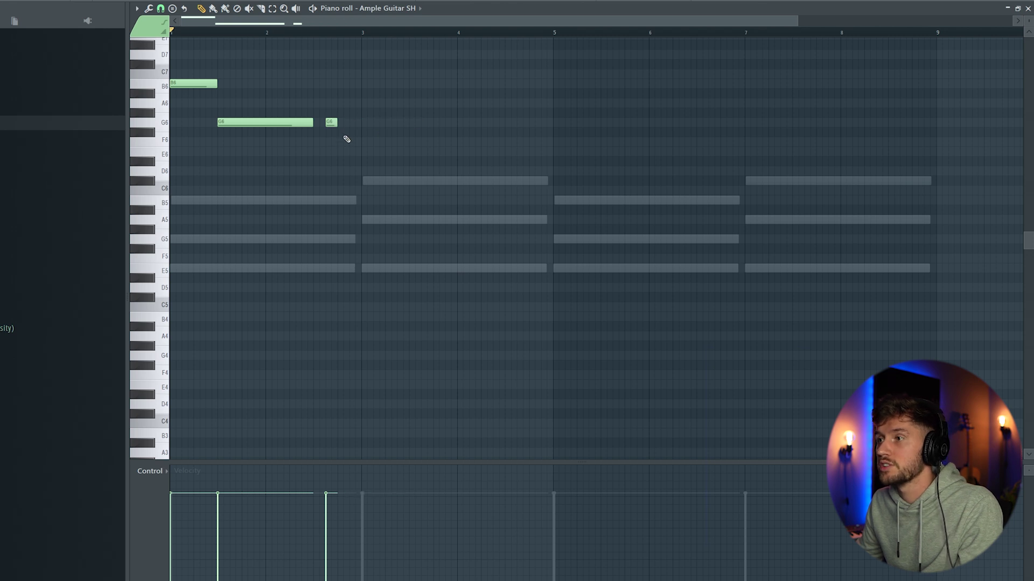
mouse_move(353, 153)
mouse_down()
mouse_move(332, 123)
mouse_move(319, 133)
mouse_move(337, 132)
mouse_up()
key(space)
click(393, 125)
right_click(393, 125)
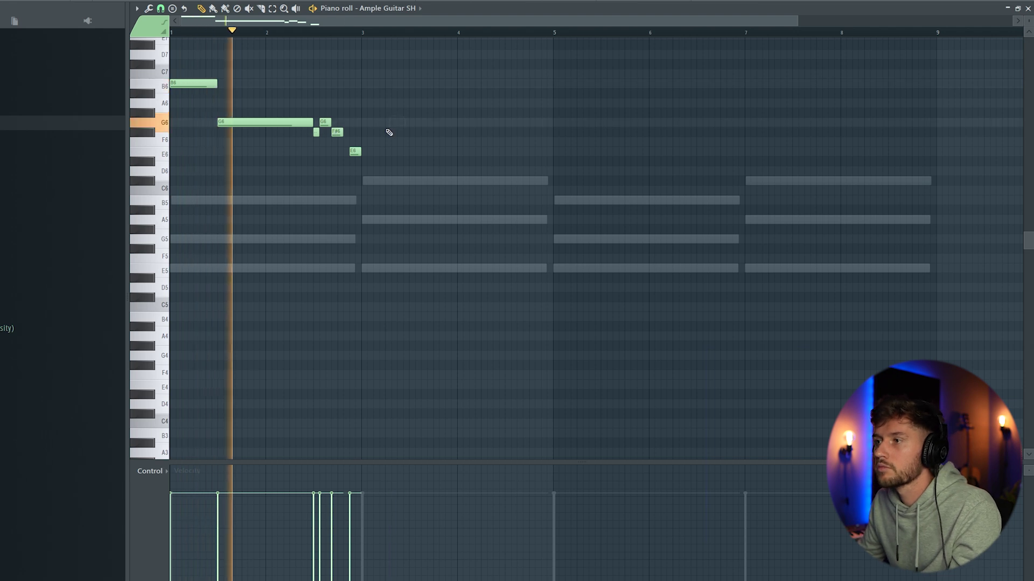
Step: Add a half-bar C#6 at bar 3 followed by an A5 three quarters of a bar long
click(370, 182)
drag(377, 185, 453, 182)
key(space)
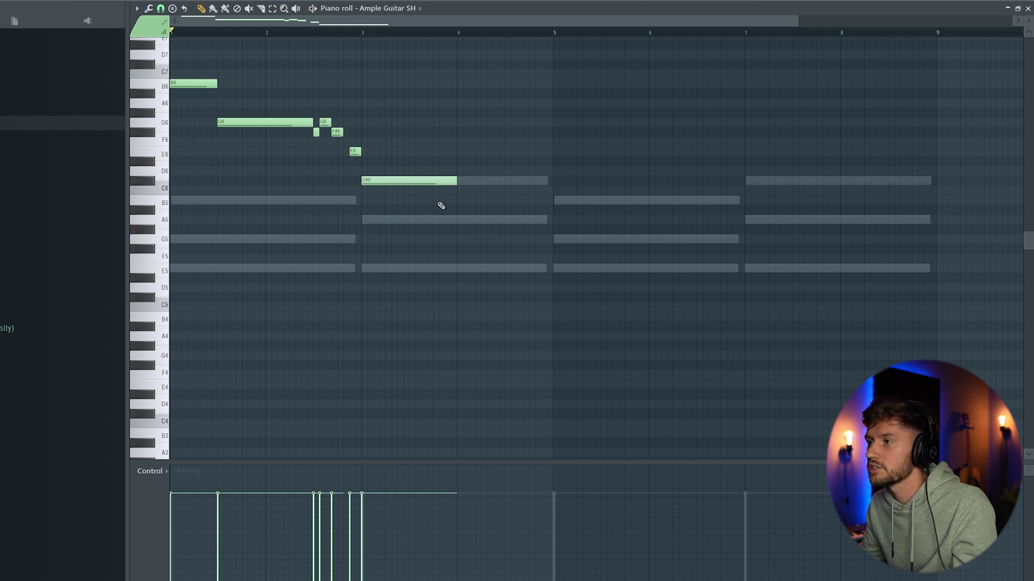
drag(196, 74, 243, 156)
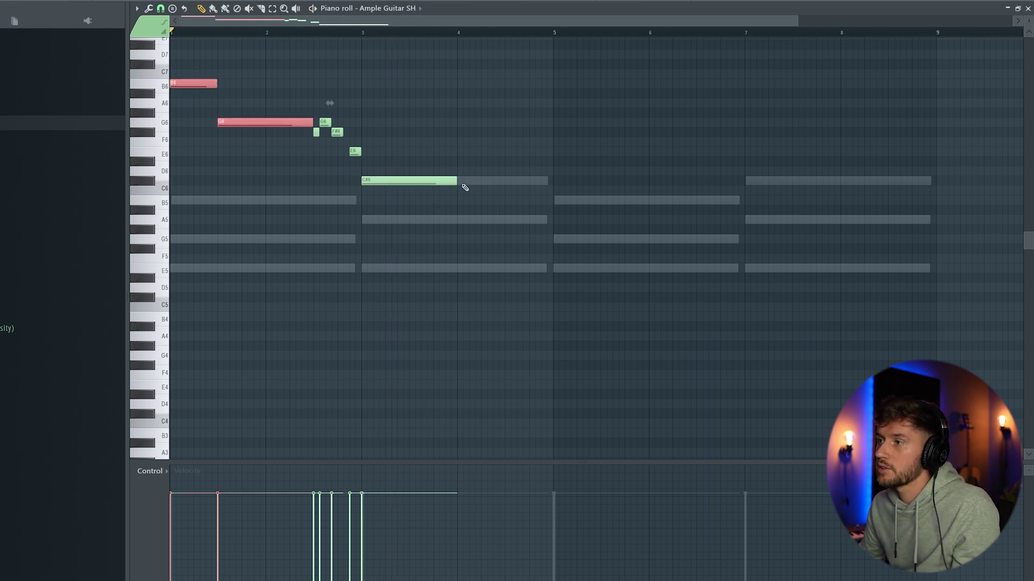
drag(457, 181, 408, 180)
click(409, 219)
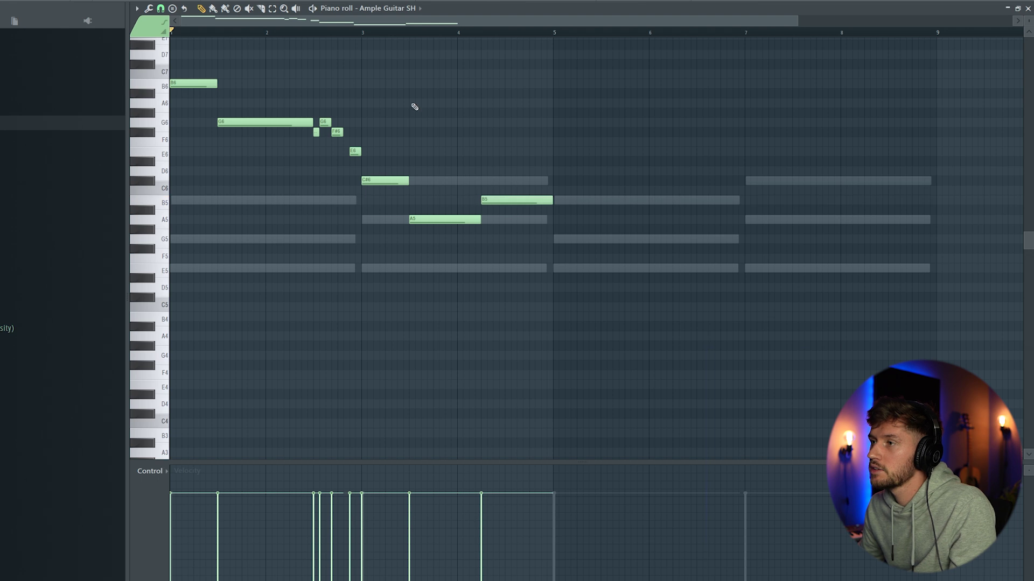
Step: Finish the phrase in bar 4 with a quarter-bar B5 and short rising D6 and E6 notes, and play it
key(space)
drag(552, 200, 497, 195)
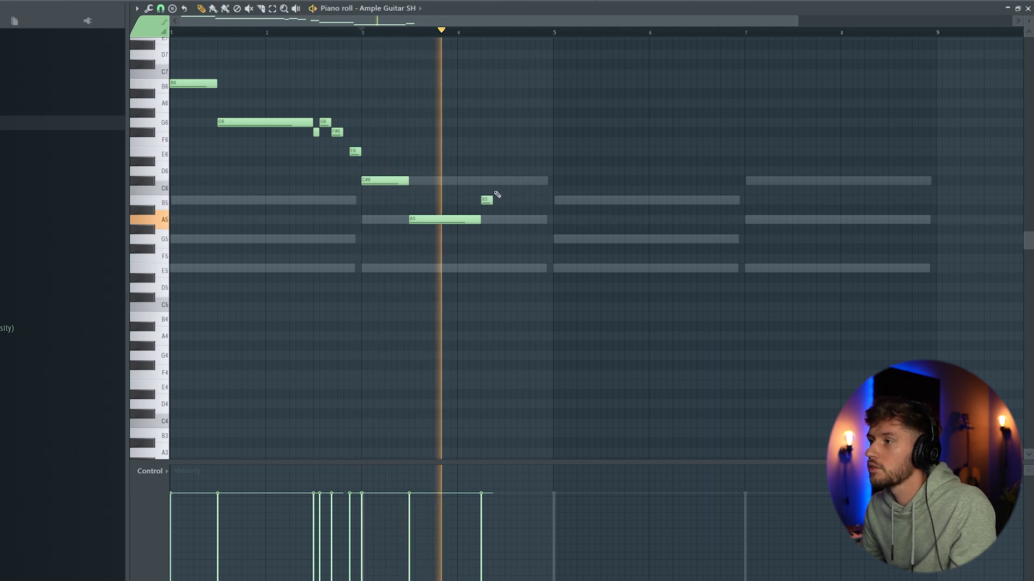
key(space)
click(520, 182)
key(space)
drag(492, 200, 517, 200)
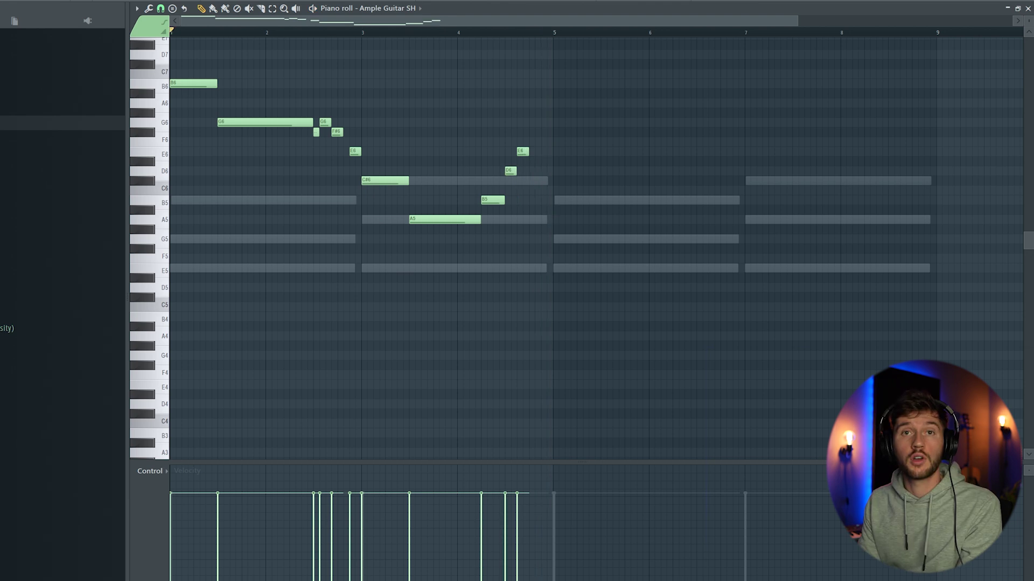
key(space)
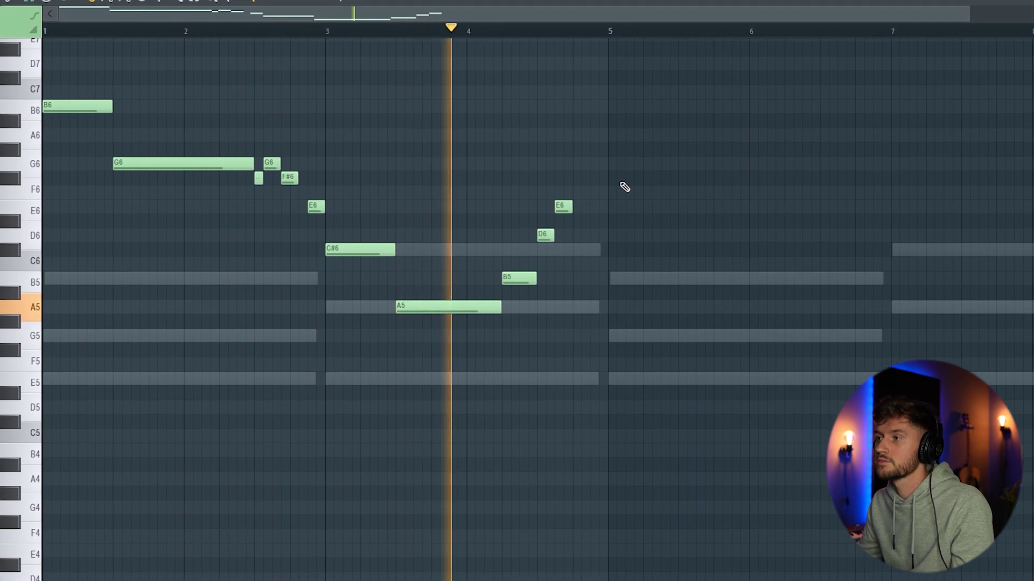
Step: Duplicate the entire four-bar guitar melody into bars 5 to 8
drag(1018, 86, 269, 275)
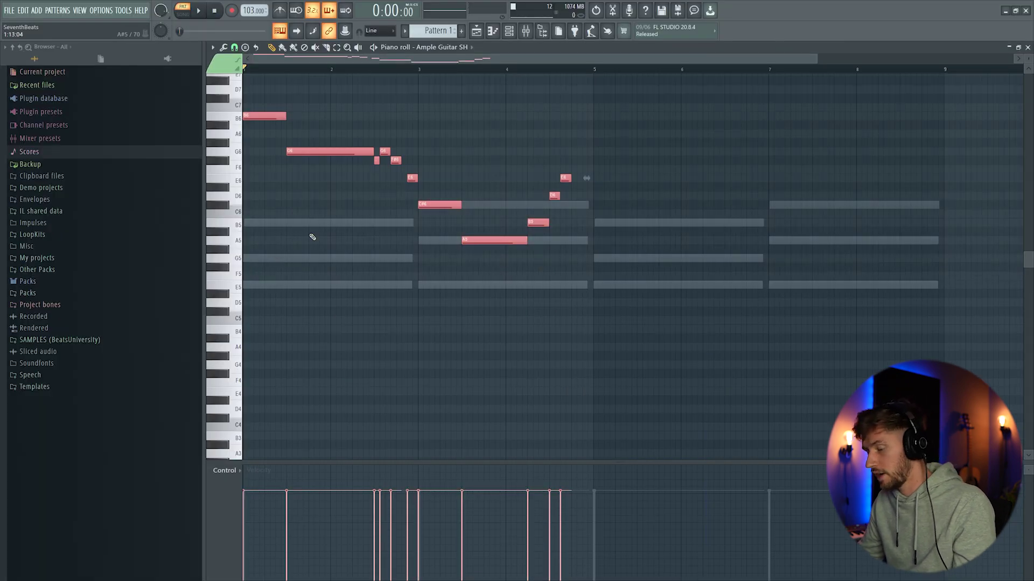
key(ctrl+b)
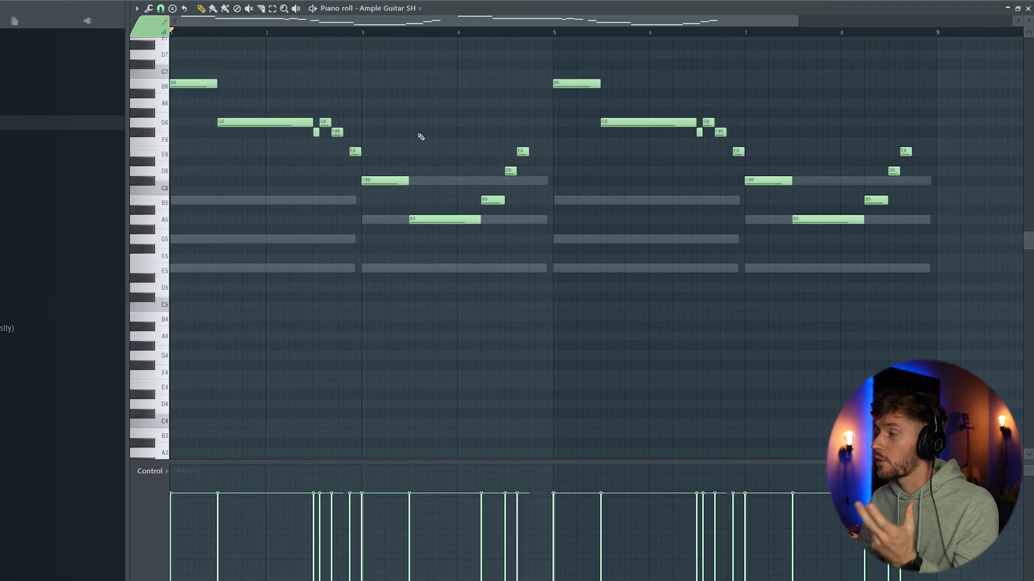
drag(928, 253, 841, 122)
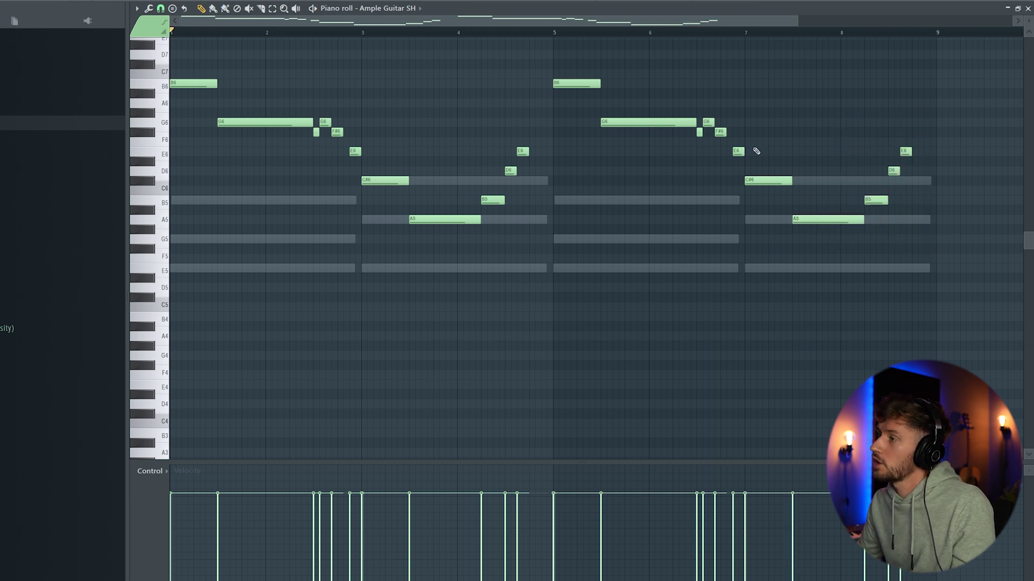
Step: Vary the repeated guitar phrase by raising bar 7's long A5 to E6 and reworking the bar 8 ending notes, and audition it
drag(799, 215, 798, 146)
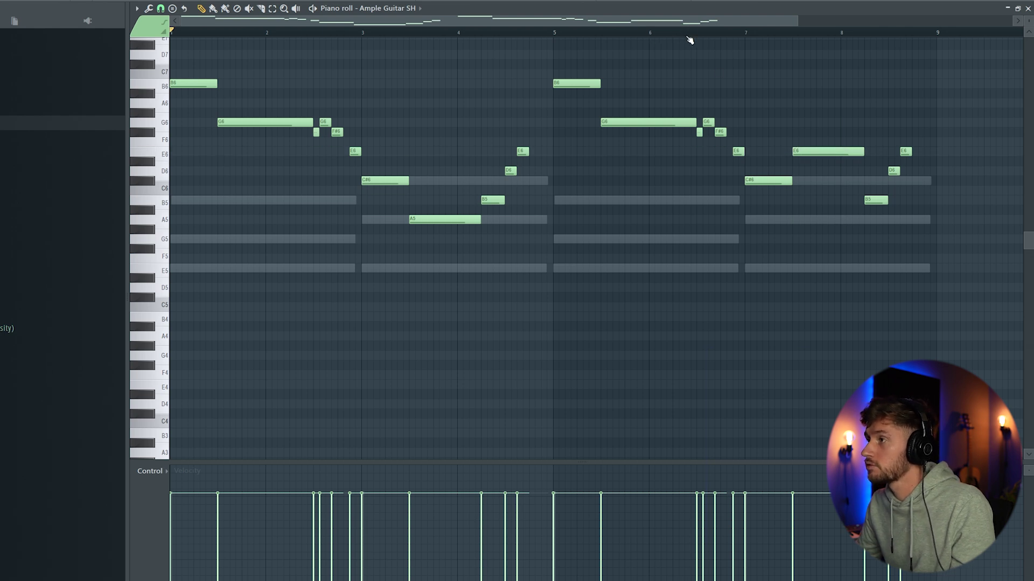
key(space)
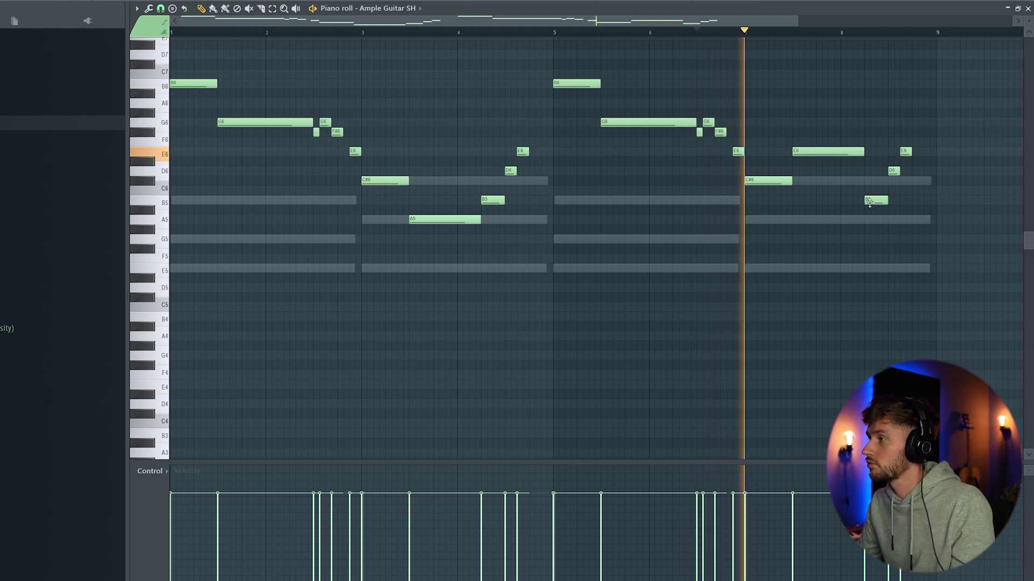
drag(876, 201, 876, 181)
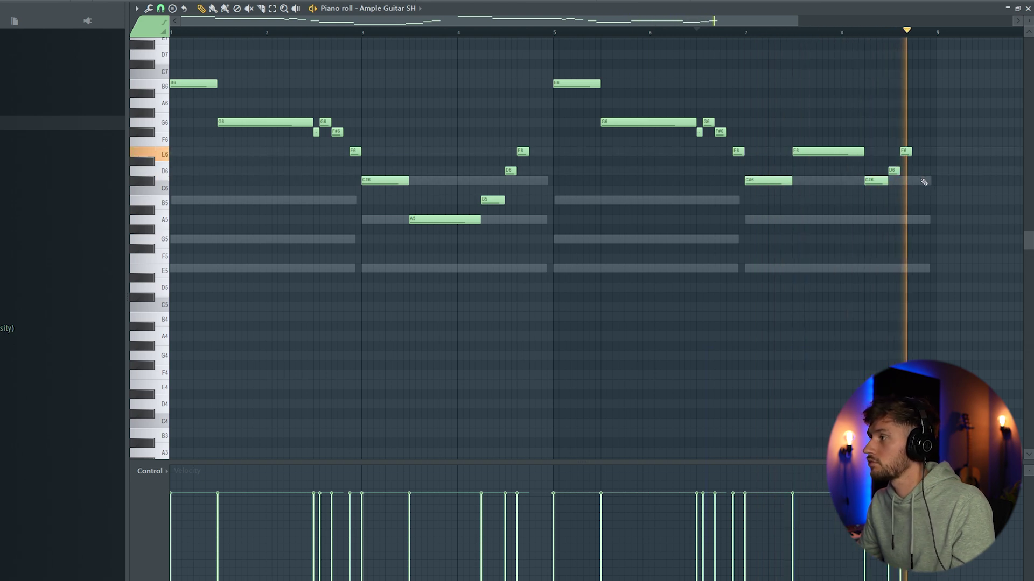
key(space)
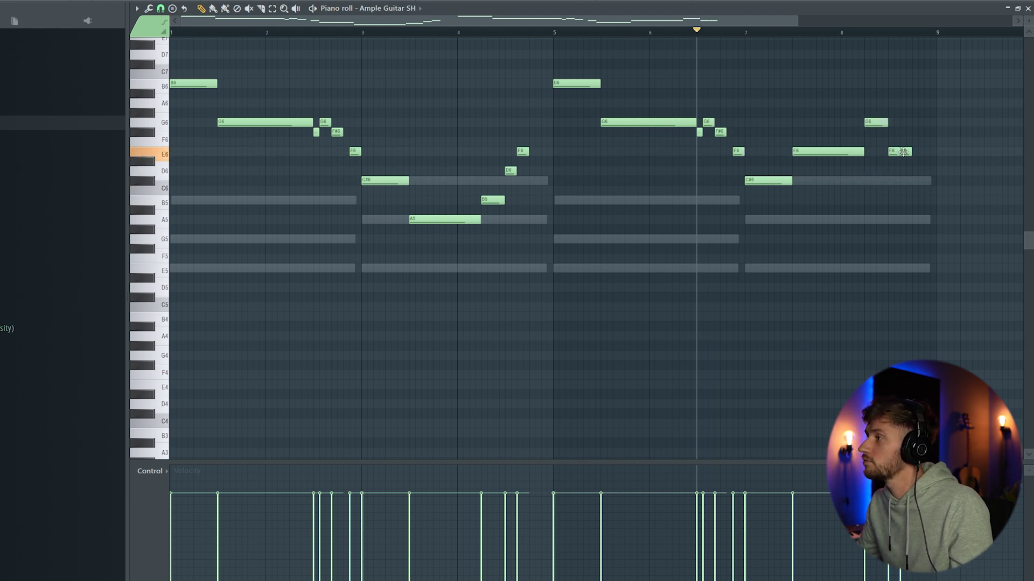
key(space)
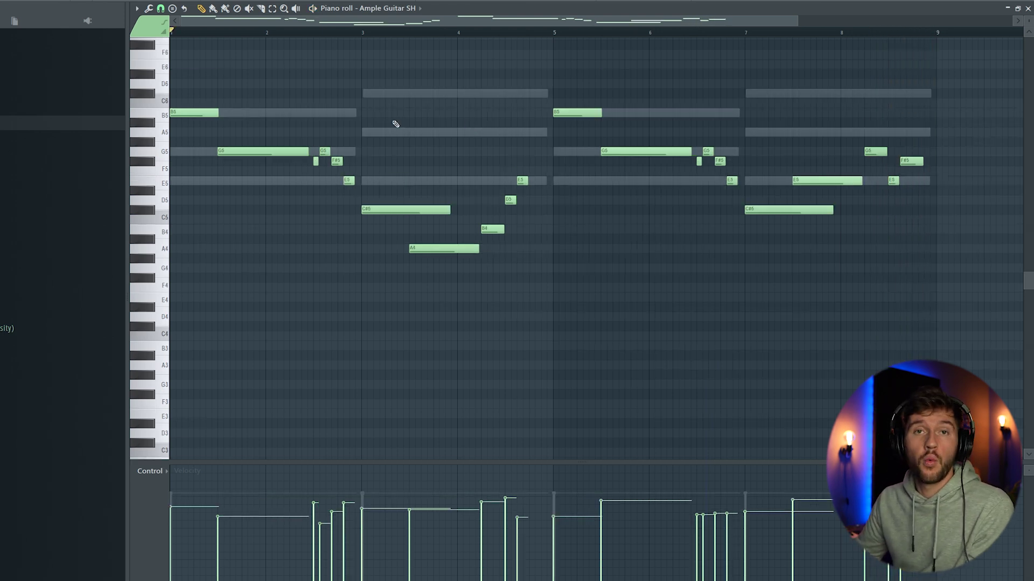
key(space)
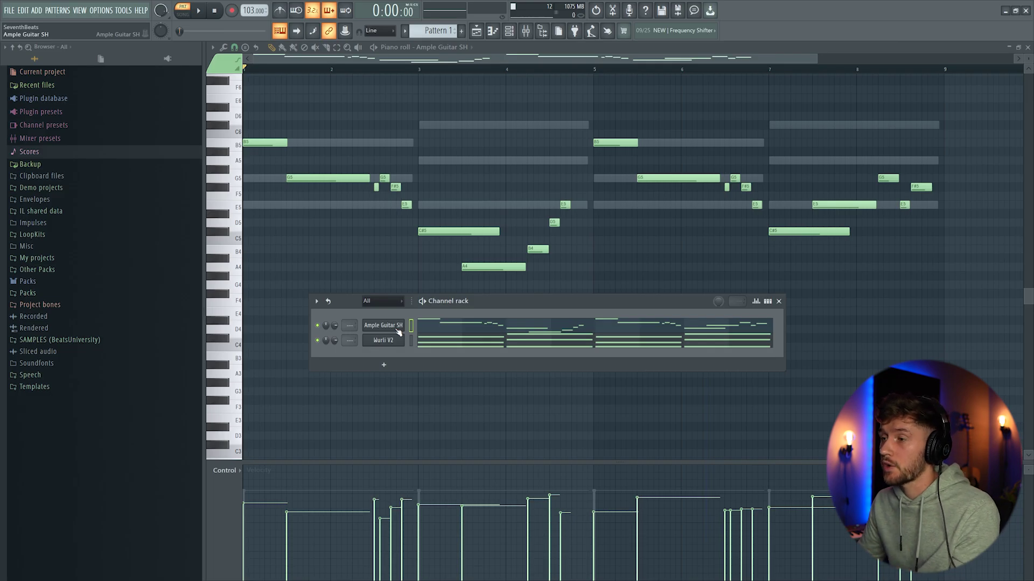
Step: Insert an Xpand!2 instrument channel above Wurli V2
right_click(397, 339)
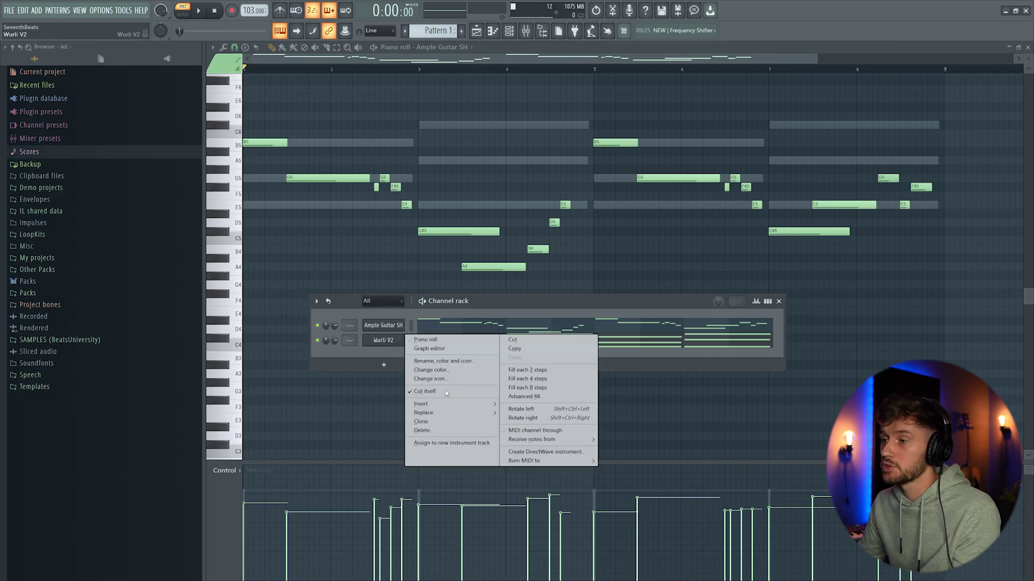
mouse_move(452, 407)
click(608, 492)
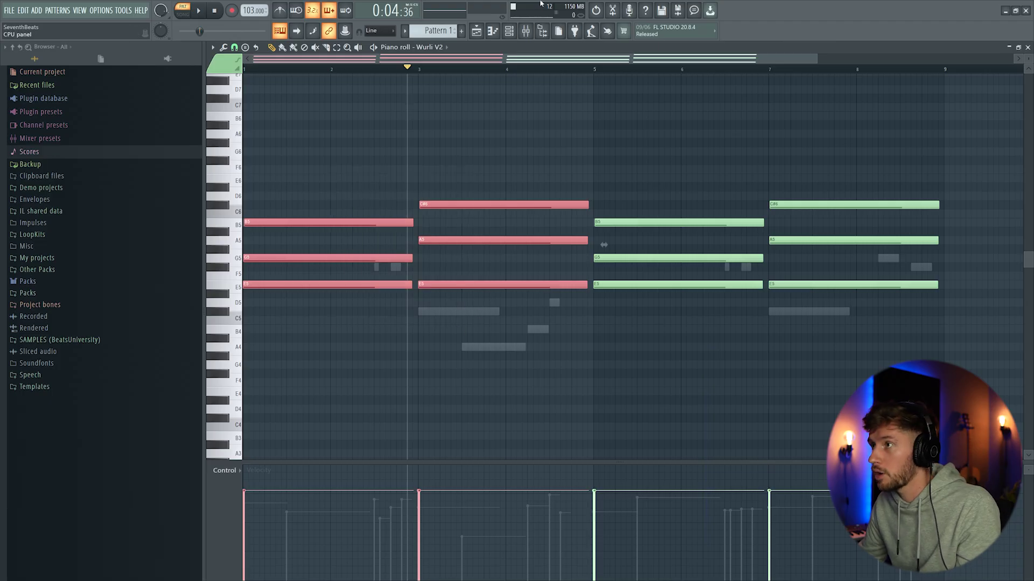
Step: Reuse the Wurli chords in Xpand!2 as short stabs, shift them about three eighths of a bar later, and play them
key(F6)
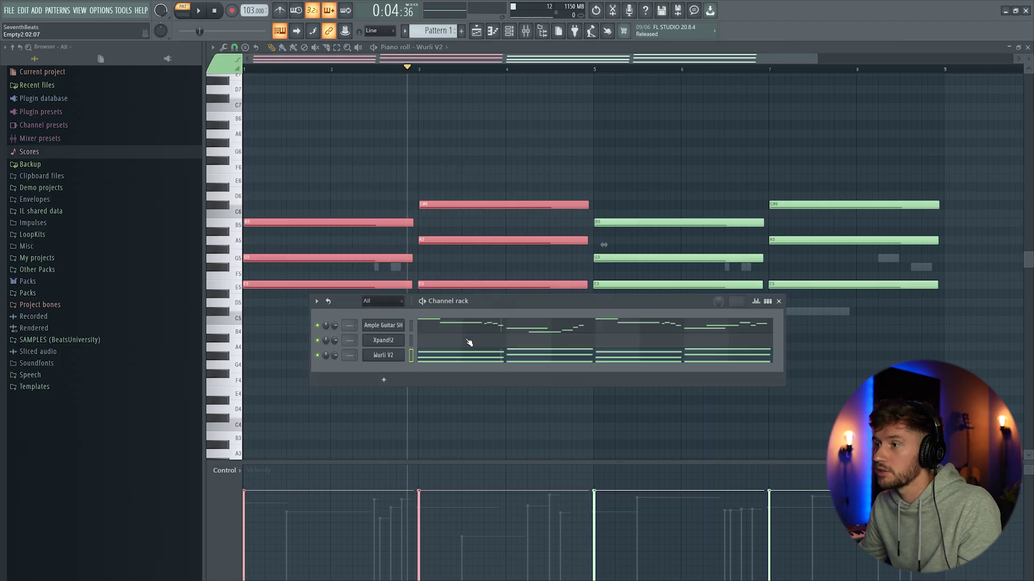
click(468, 342)
drag(593, 209, 434, 217)
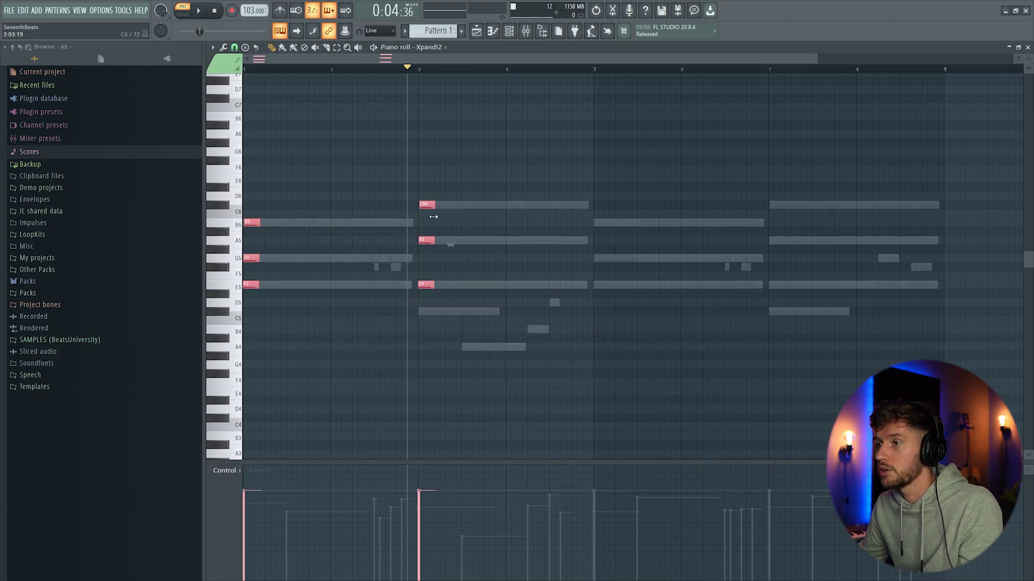
drag(253, 224, 286, 224)
key(space)
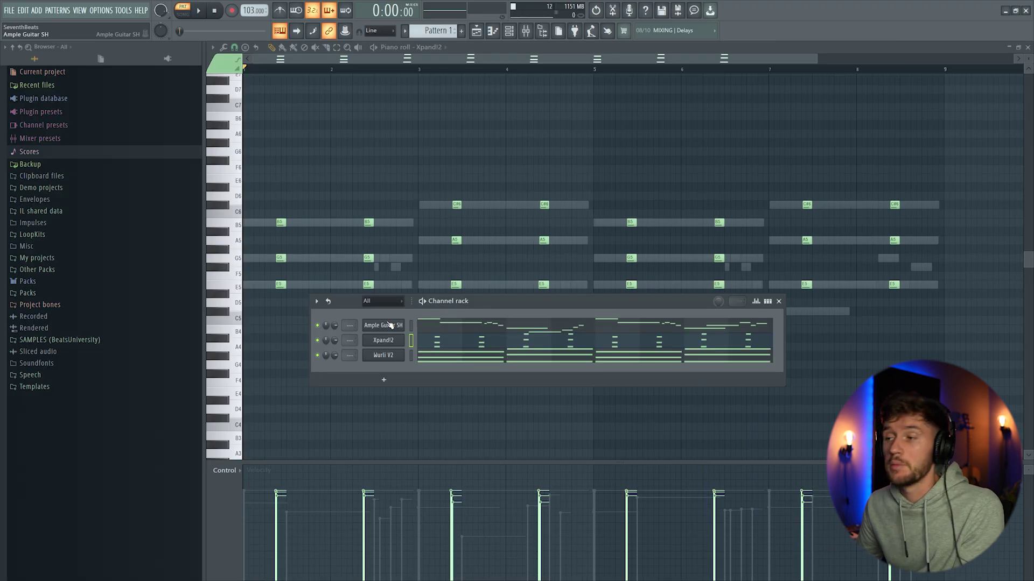
Step: Insert a Kontakt instrument channel above Ample Guitar SH
right_click(390, 324)
mouse_move(446, 390)
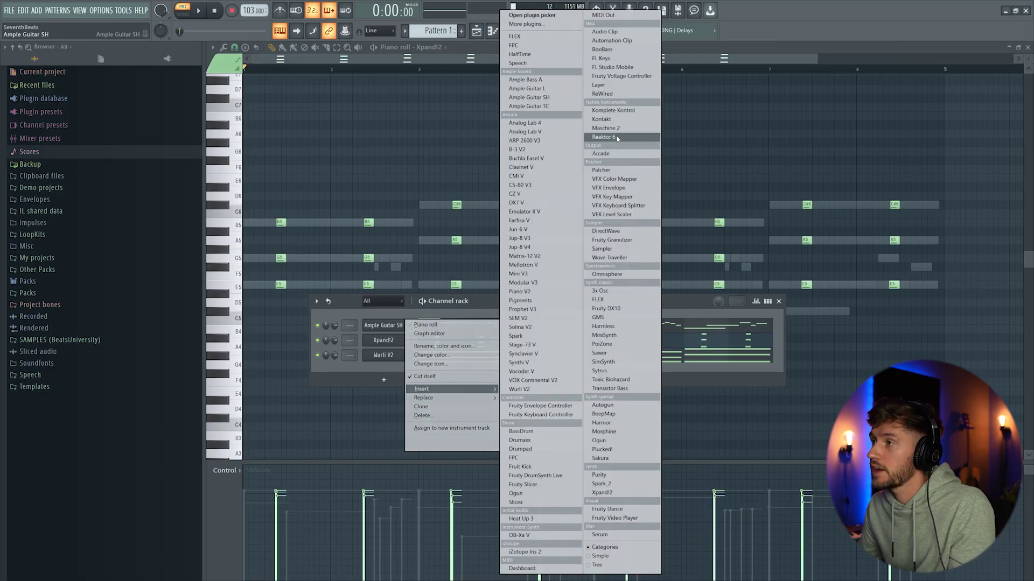
click(601, 119)
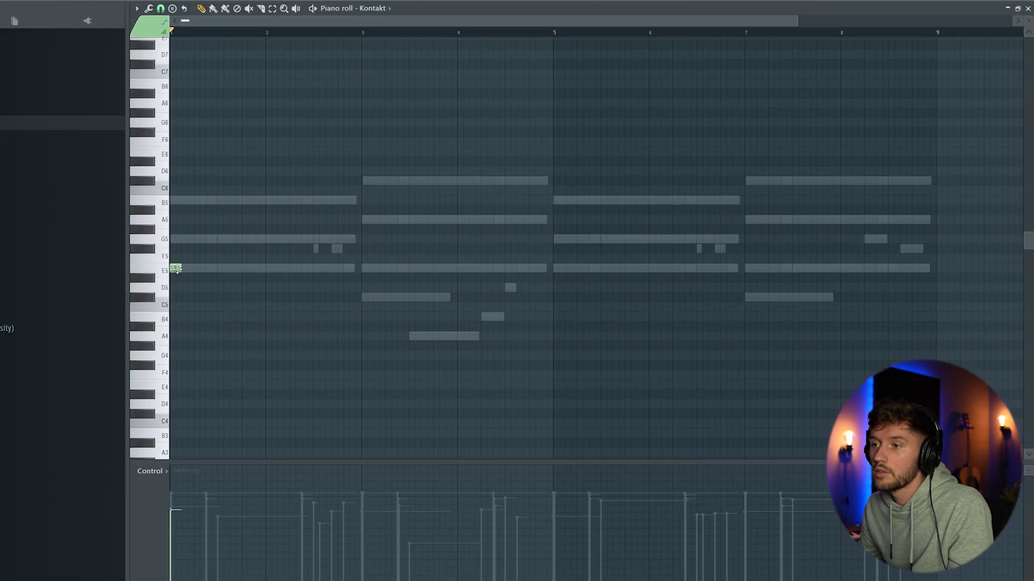
Step: Write a Kontakt bass line of short E3 notes in bars 1 and 2, ending with F#3 and G3, and play it
scroll(162, 376, down, 4)
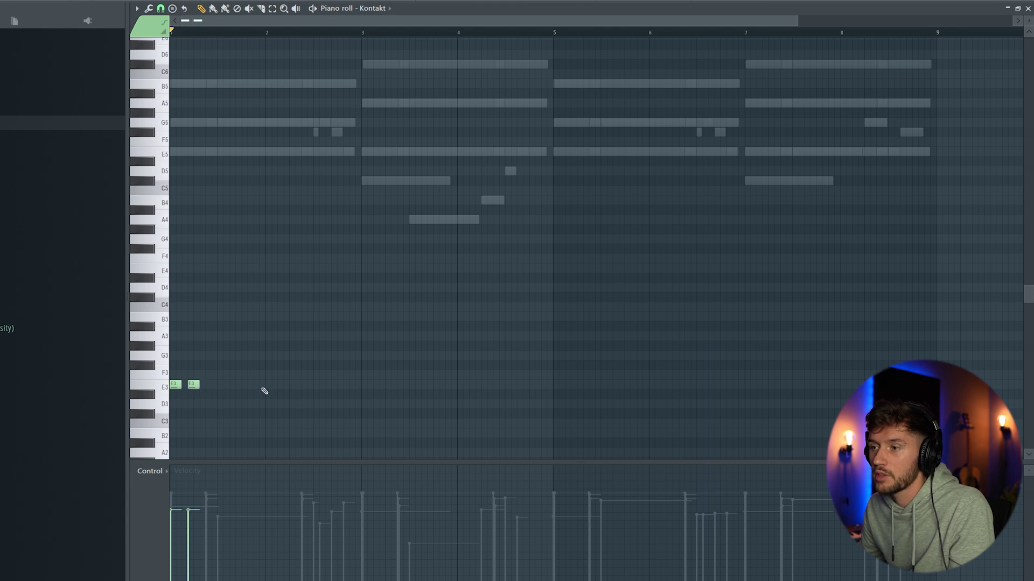
key(space)
click(335, 365)
click(354, 355)
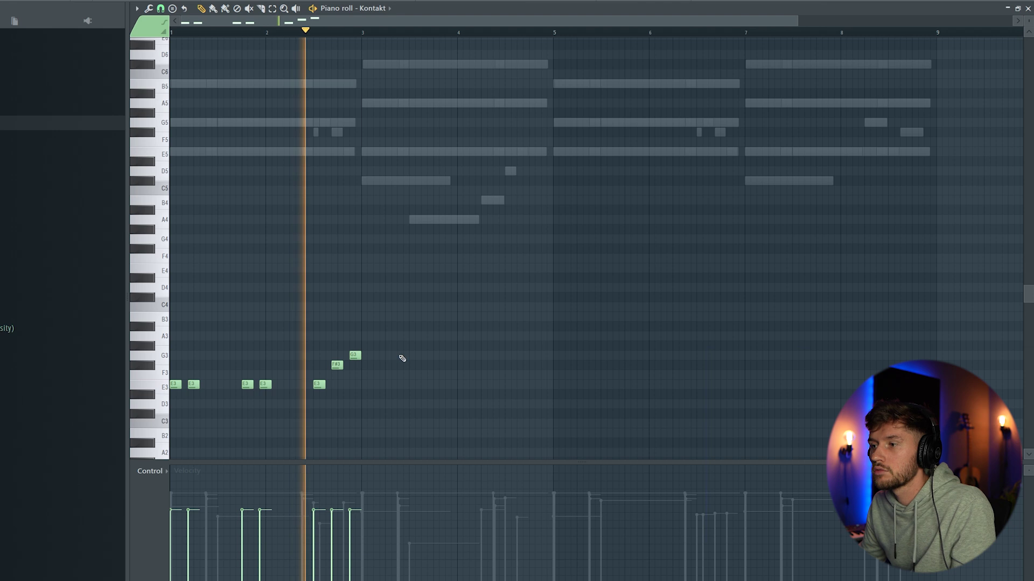
key(space)
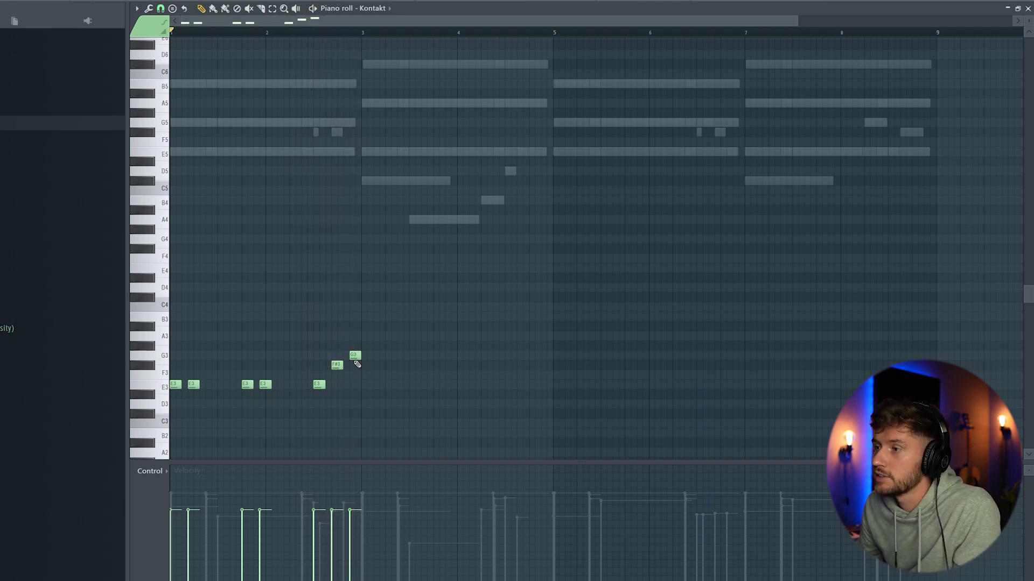
Step: Continue the bass line in bars 3 and 4 with three pairs of short A3 notes and a closing G3
key(space)
click(449, 337)
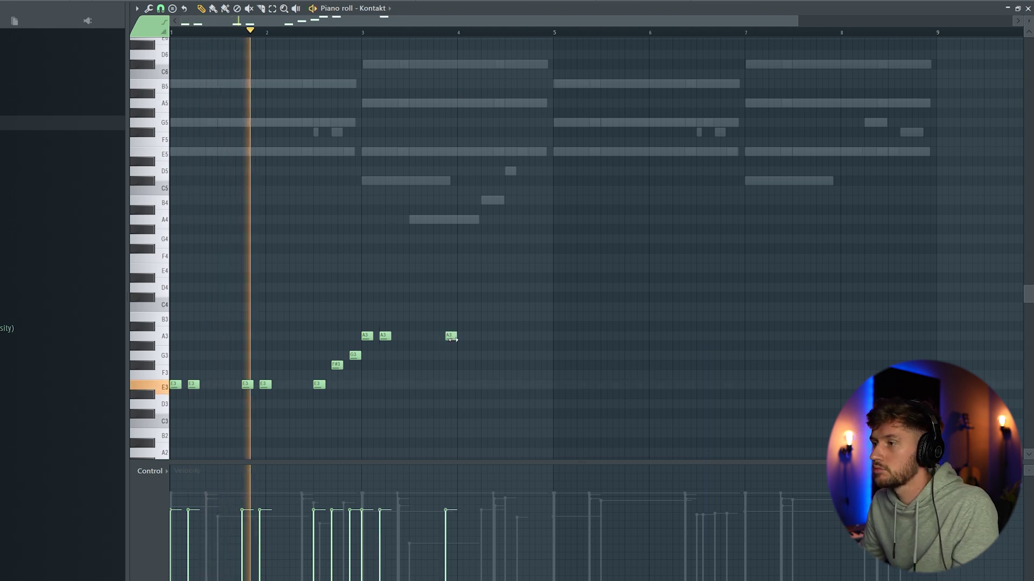
drag(452, 338, 440, 338)
click(457, 337)
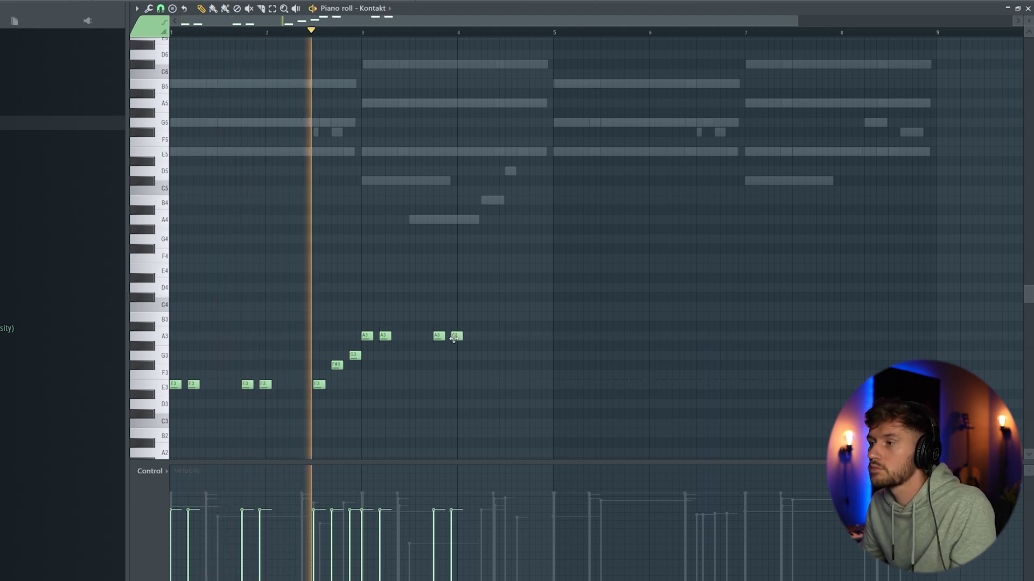
key(space)
click(523, 340)
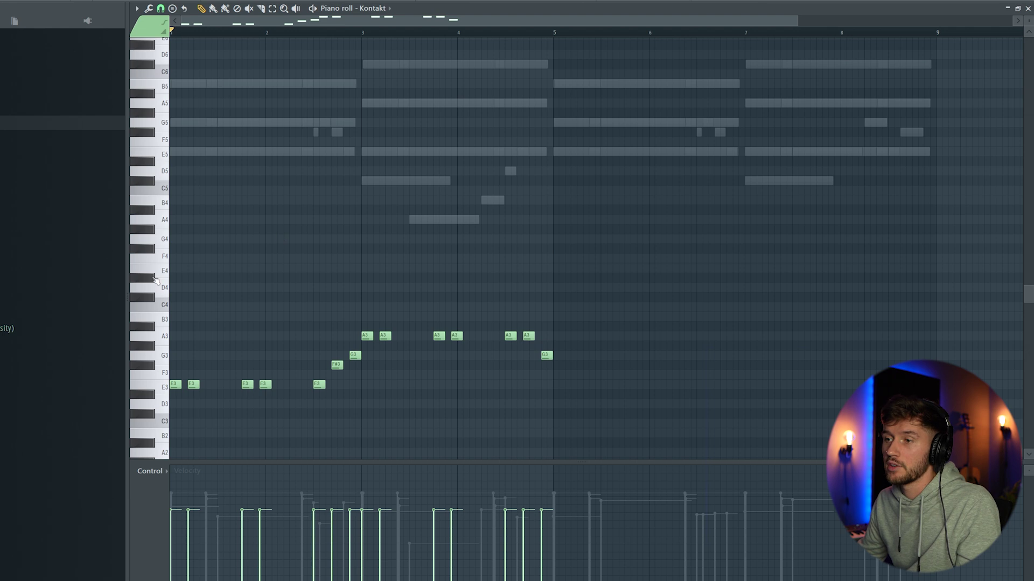
Step: Duplicate the entire four-bar bass line into bars 5 to 8 during playback
drag(155, 280, 192, 432)
key(space)
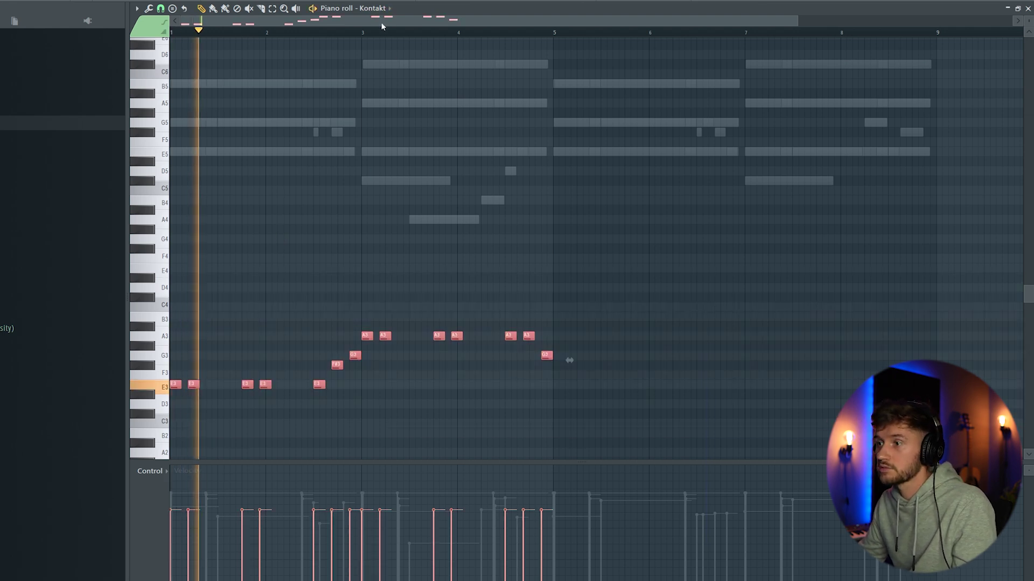
key(ctrl+b)
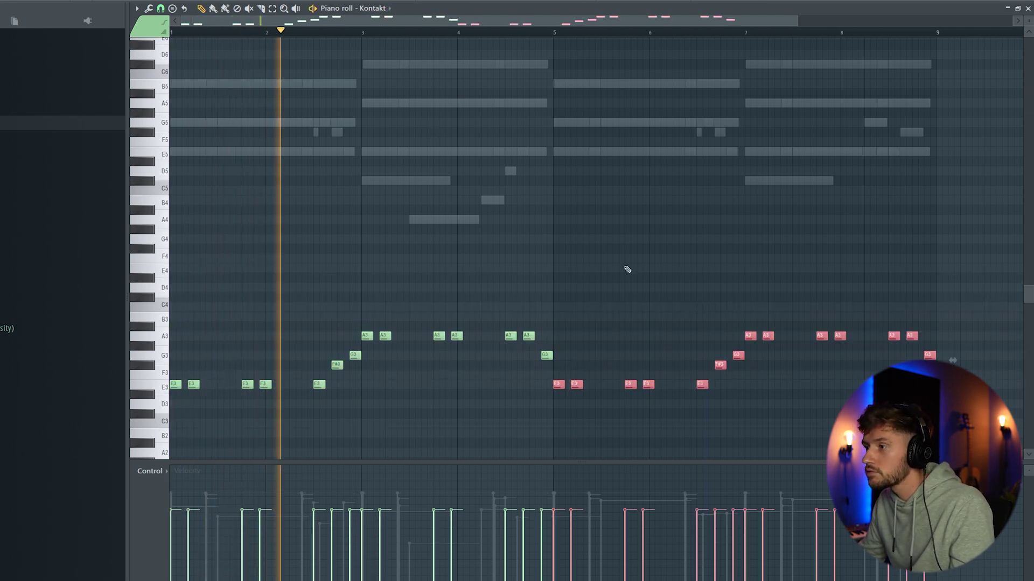
key(ctrl+d)
Step: Load SB - RIMSHOT (1) from the short rimshots of the African Sample Pack Vol.1 drums as a new channel
scroll(637, 253, down, 5)
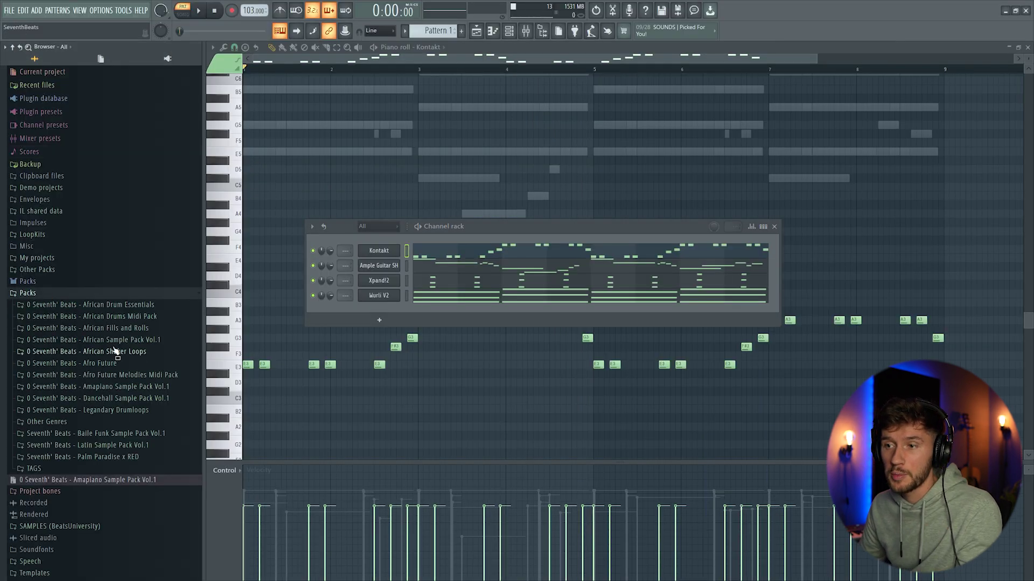
click(101, 342)
click(89, 376)
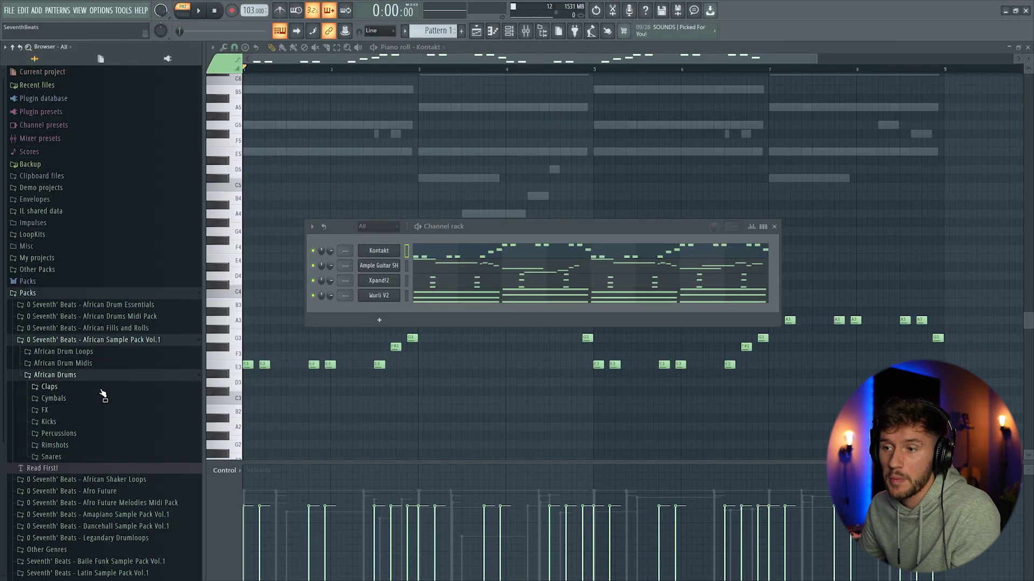
click(70, 445)
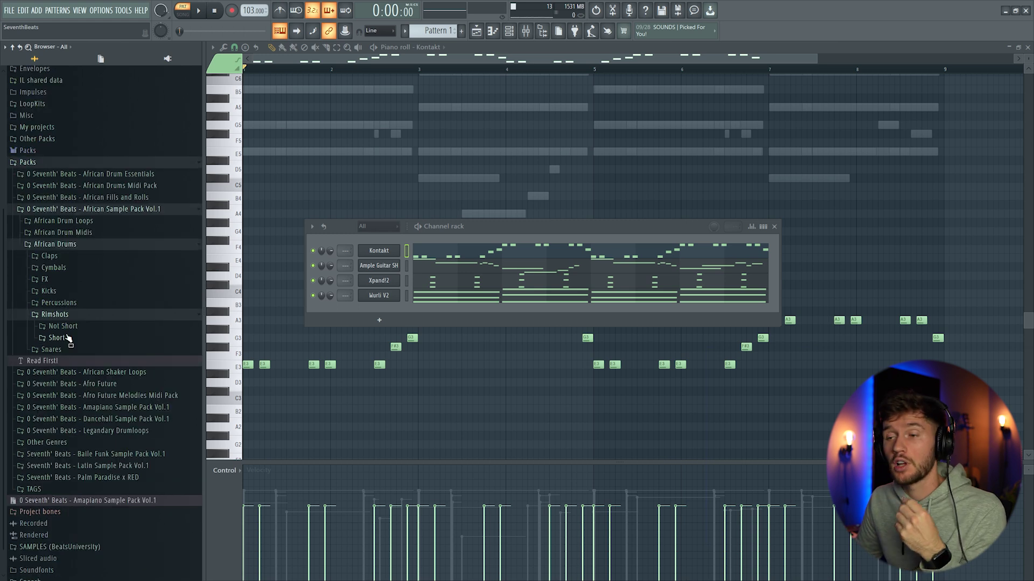
click(56, 338)
Step: Build a one-bar rimshot rhythm of five short C5 hits on sixteenth steps 1, 4, 7, 11 and 13, playing it while adding hits
drag(177, 220, 146, 221)
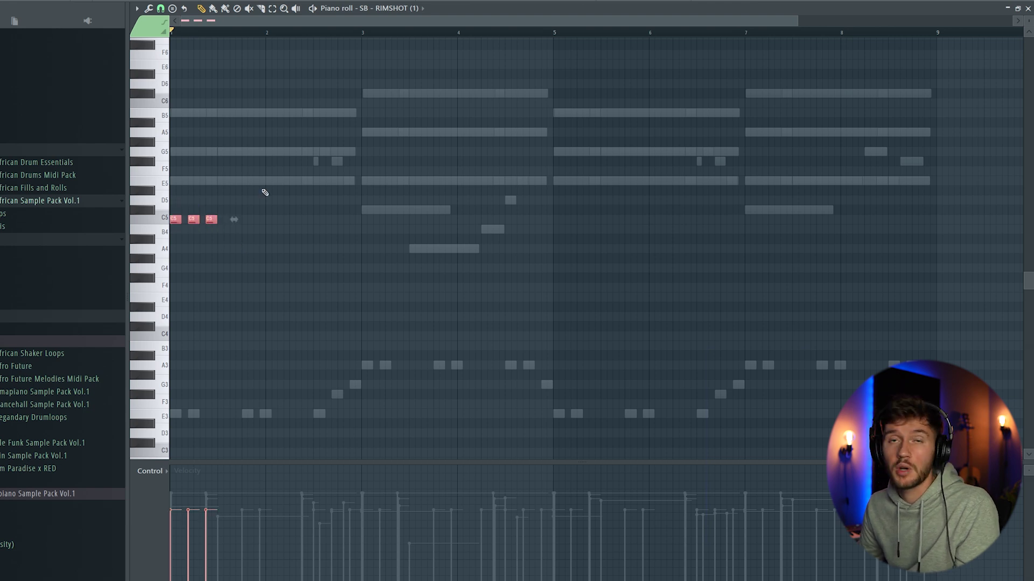
key(space)
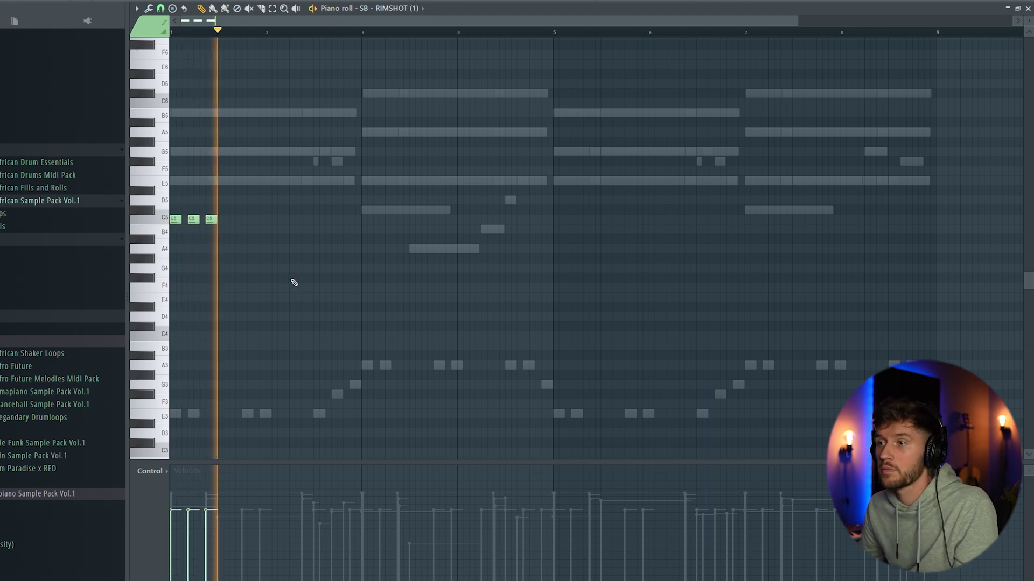
key(space)
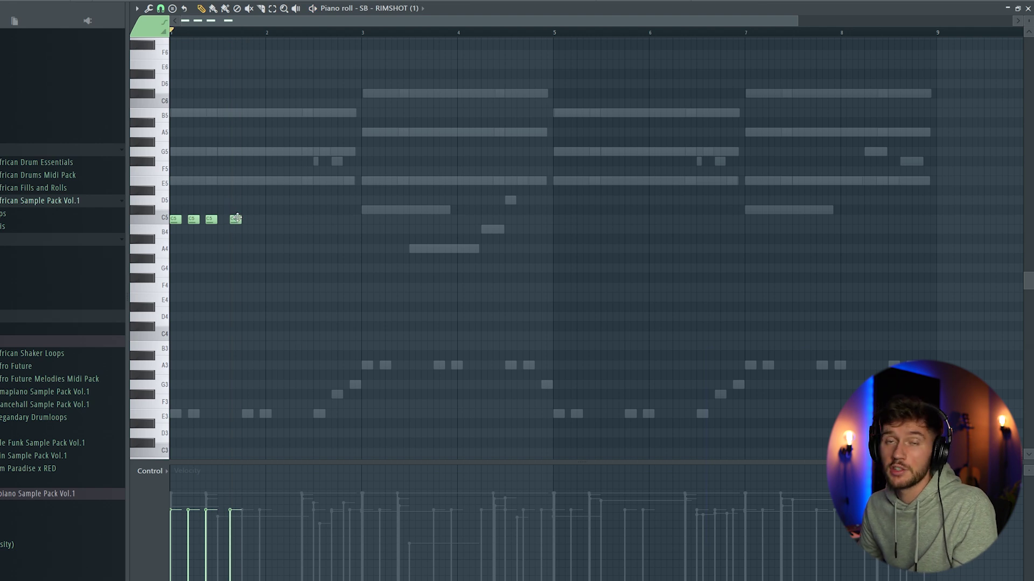
key(space)
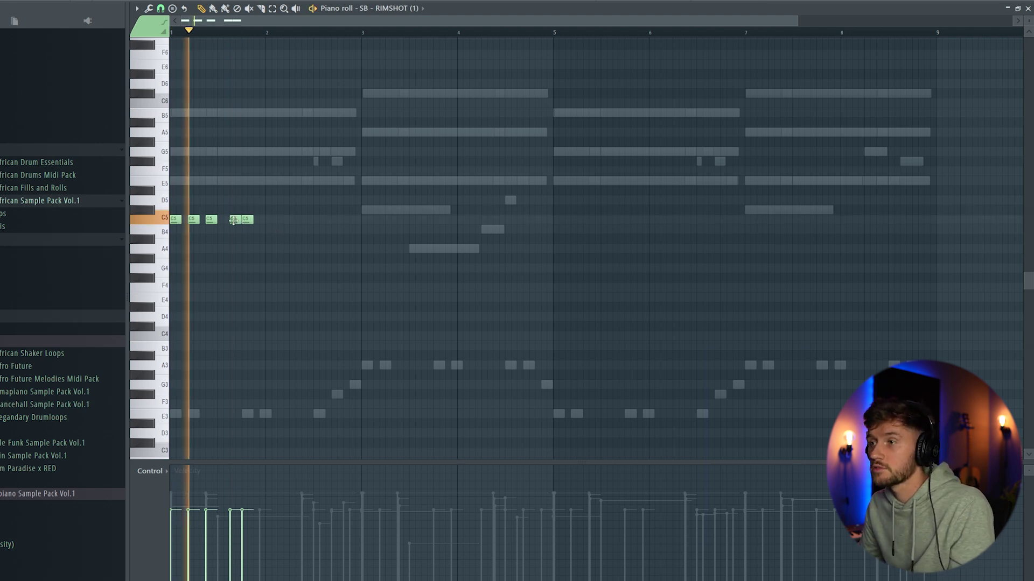
key(space)
Step: Duplicate the one-bar rimshot rhythm until it fills all eight bars
drag(237, 199, 175, 263)
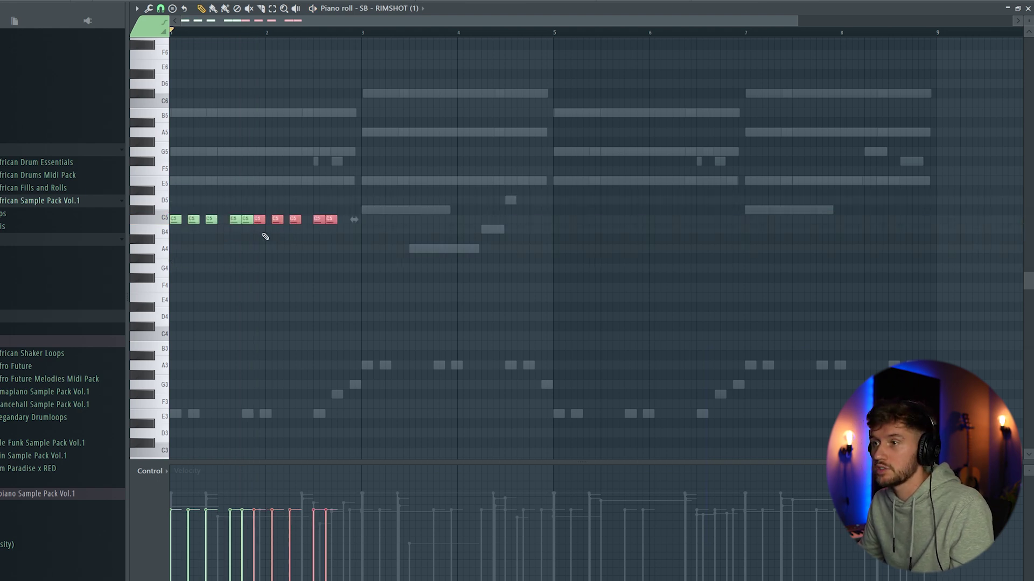
key(ctrl+b)
key(ctrl+b)
key(ctrl+b)
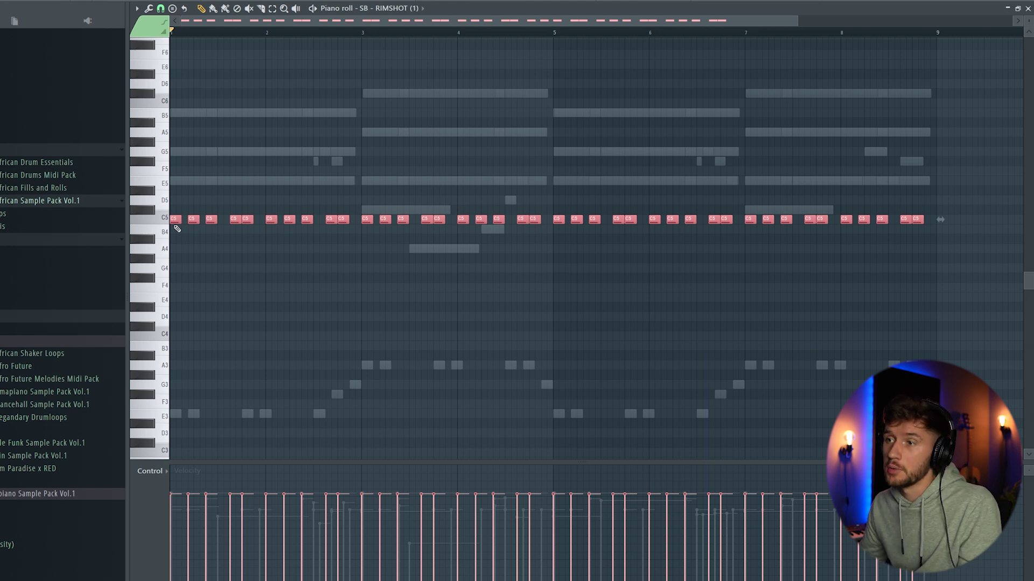
Step: Raise all rimshot notes to E5 while auditioning the pitch, and deselect them
drag(172, 215, 173, 200)
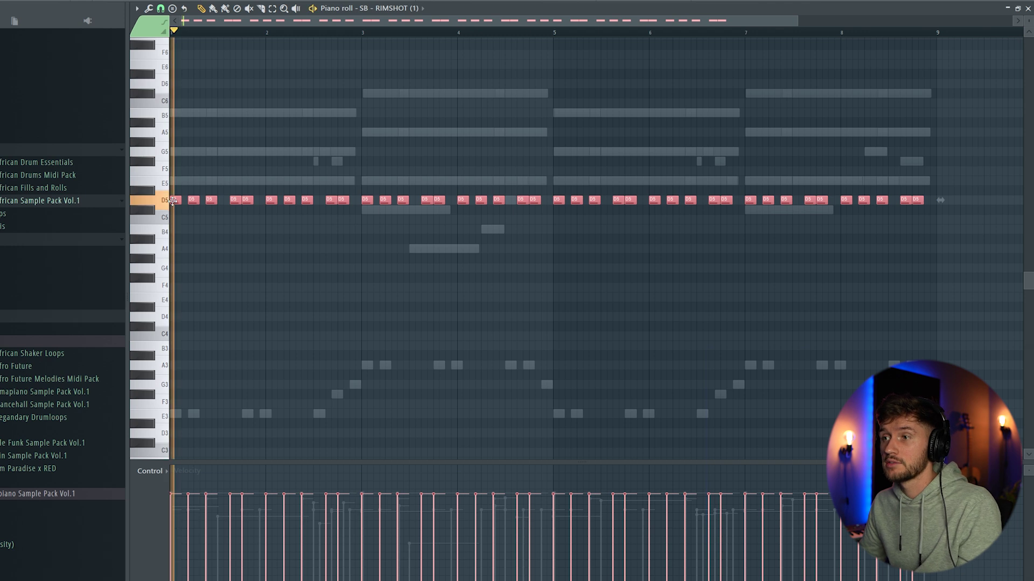
key(space)
drag(173, 200, 173, 181)
key(space)
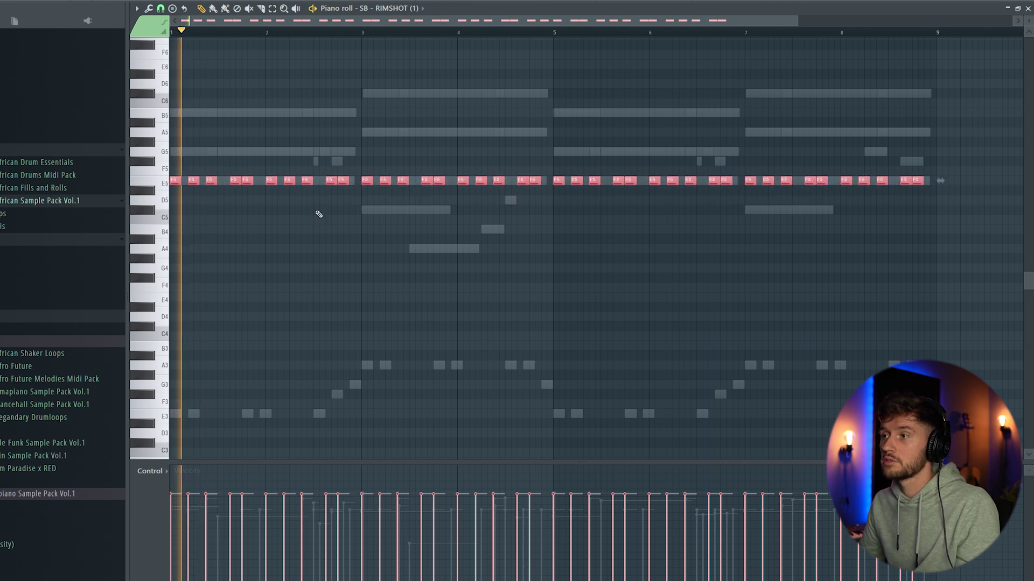
ctrl+click(404, 237)
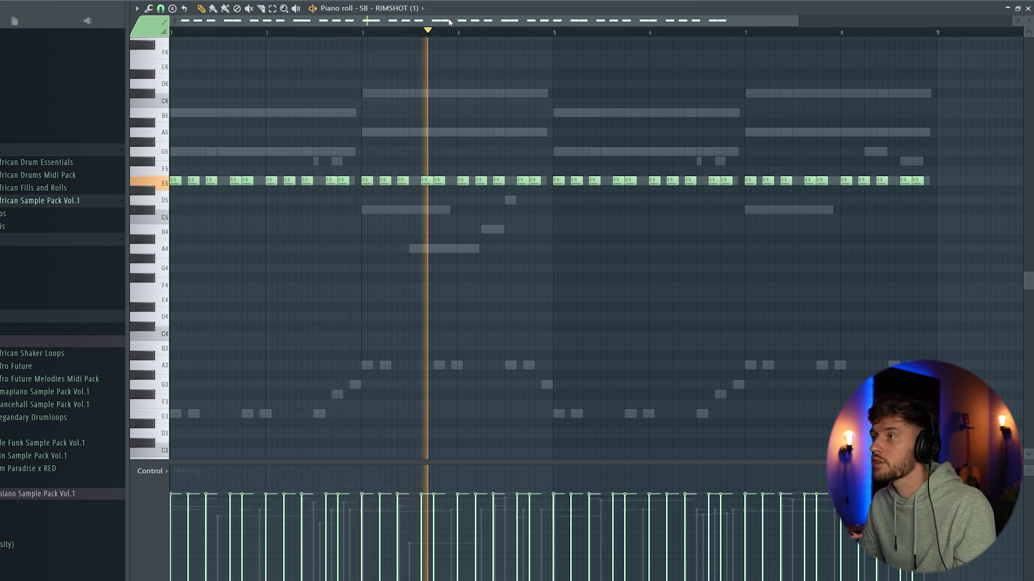
Step: Bring up the channel rack and move it slightly, stop playback, and open the Playlist
key(F6)
drag(421, 203, 422, 214)
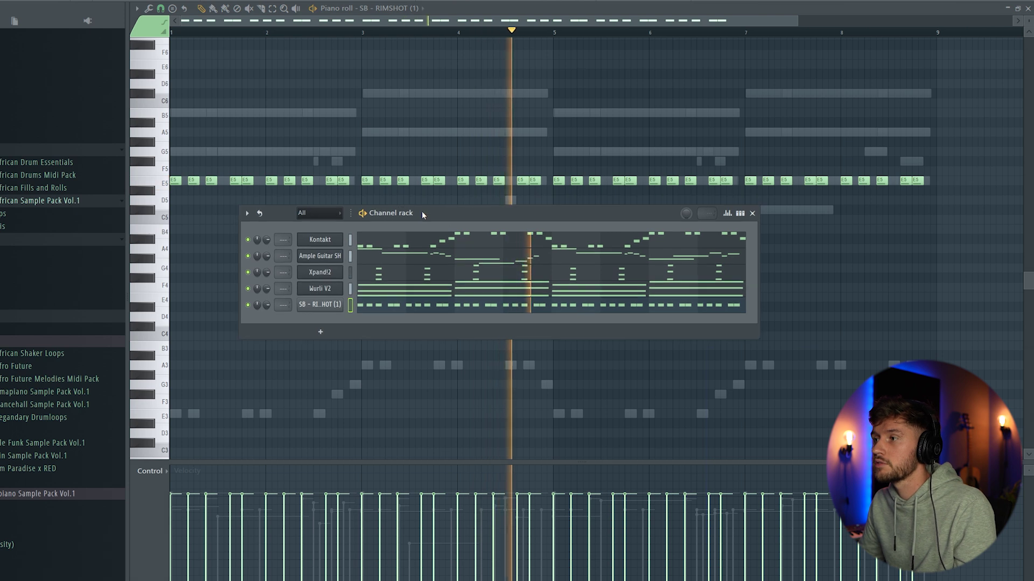
key(space)
key(F5)
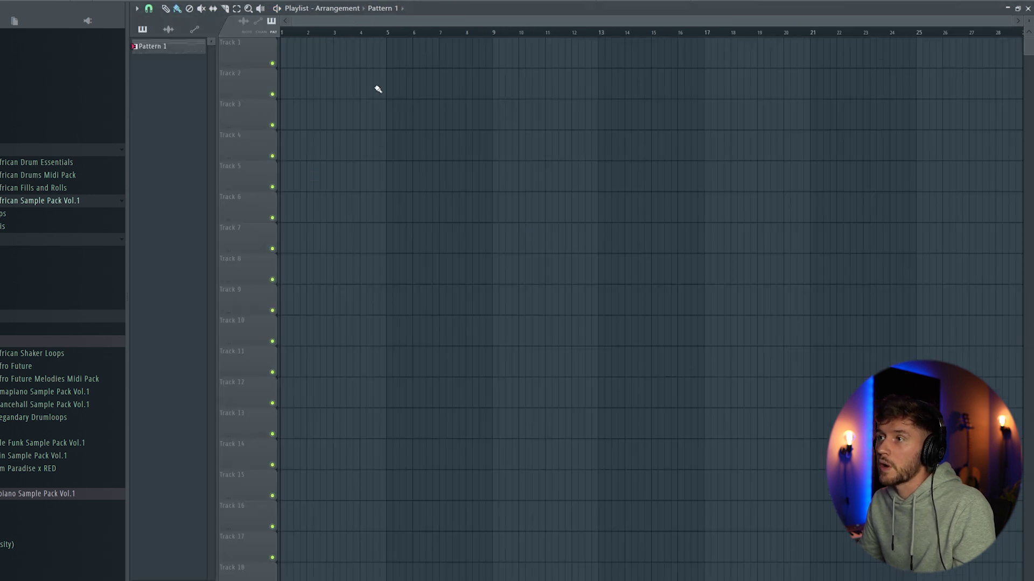
Step: Place Pattern 1 on Track 1 at bar 1, and add SB - SHAKER LOOP (1) from the African Shaker Loops pack to Track 5
click(286, 52)
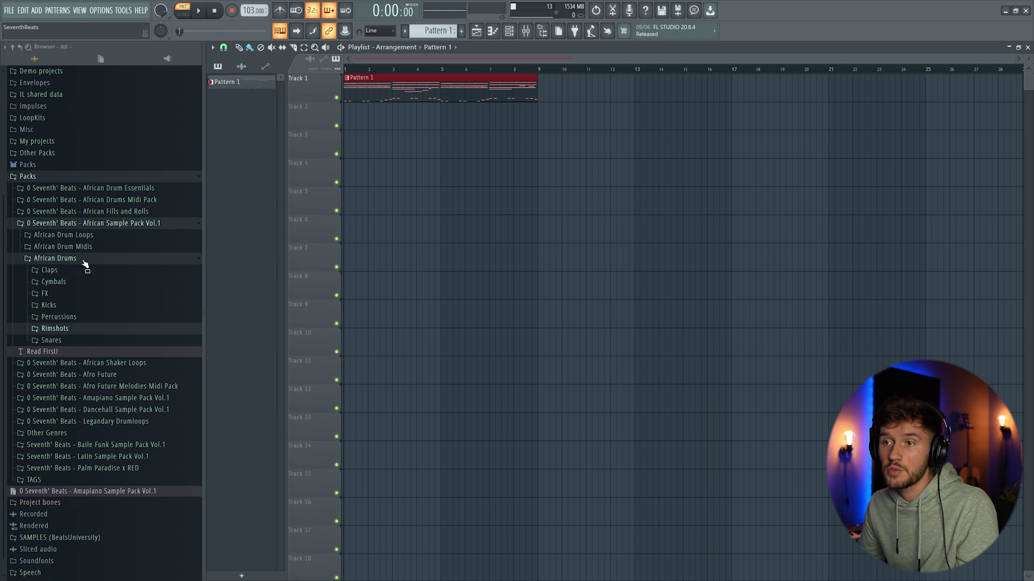
click(85, 262)
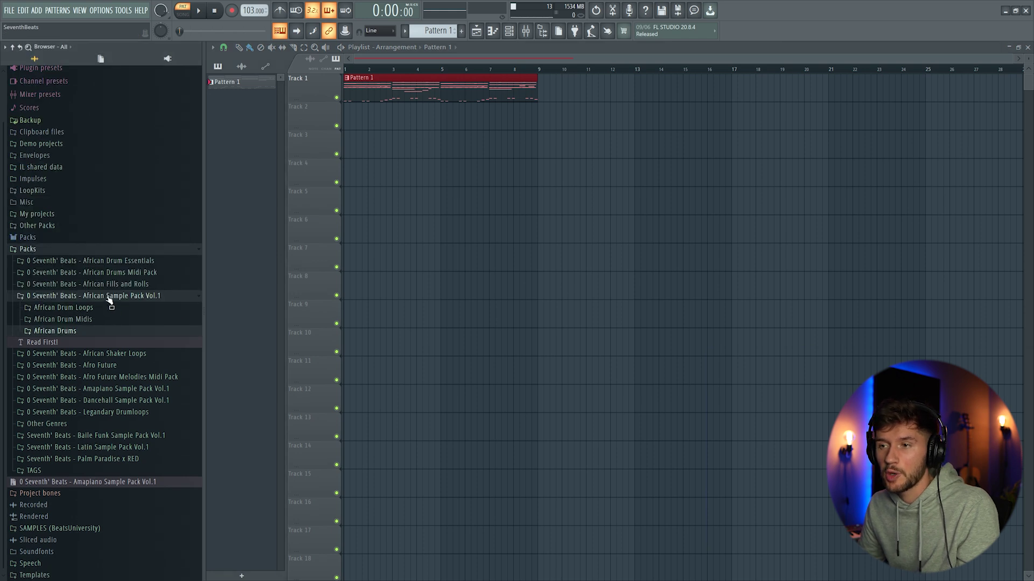
click(108, 297)
click(115, 353)
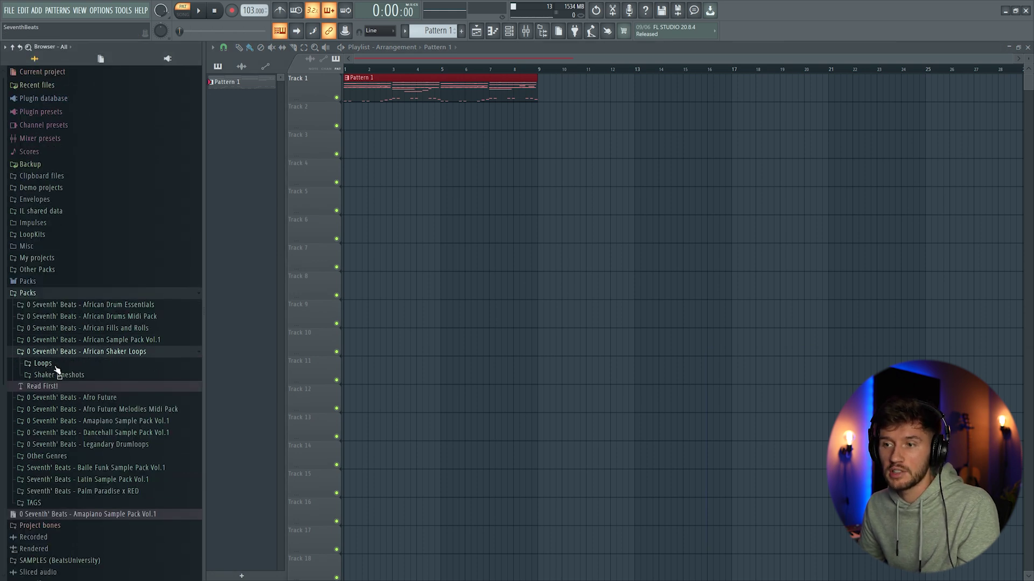
click(54, 365)
drag(85, 360, 432, 199)
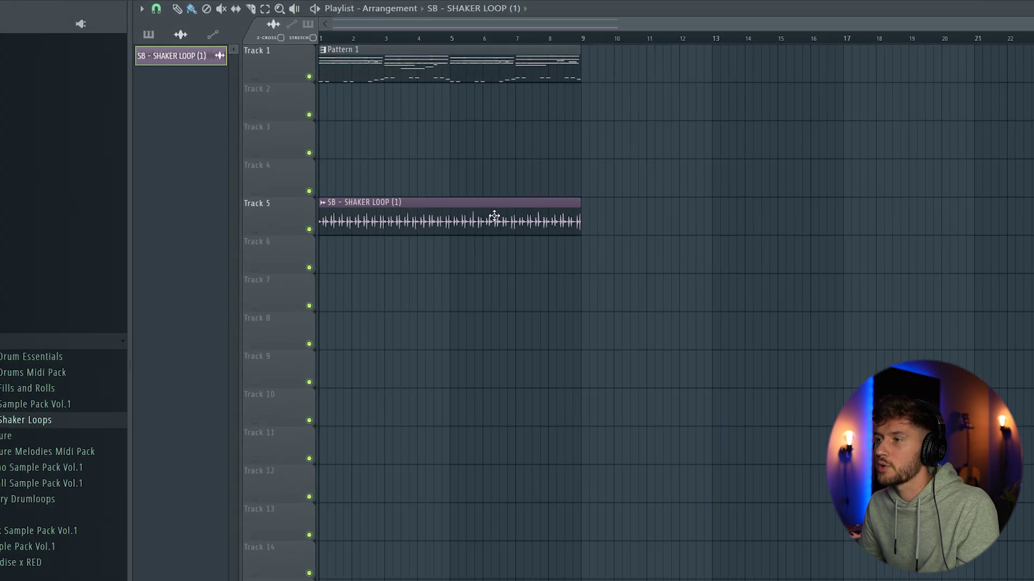
Step: Open the shaker loop's clip settings, move them clear of the clips, and filter the channel rack to the Unsorted channels
double_click(479, 200)
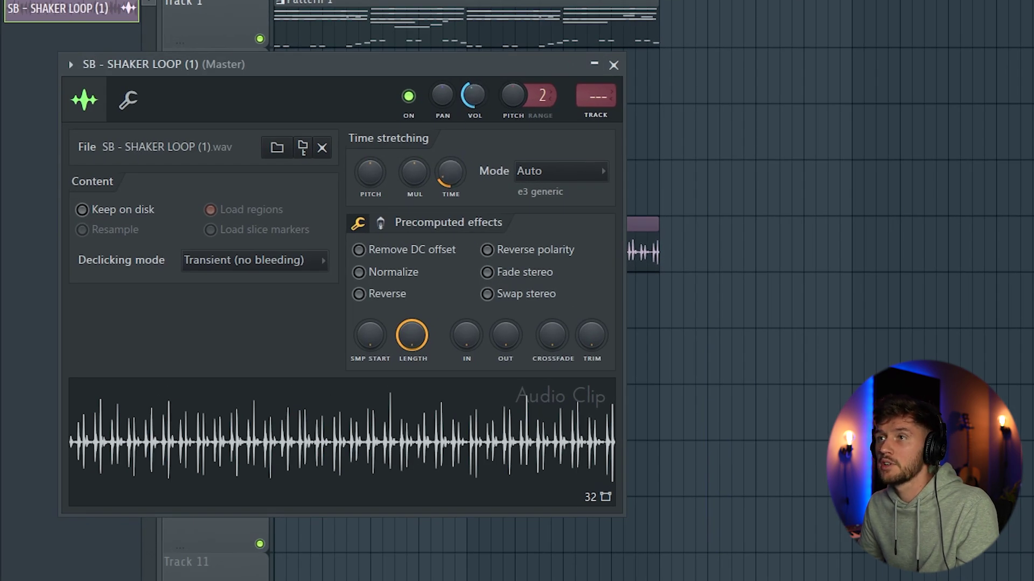
drag(460, 76, 717, 355)
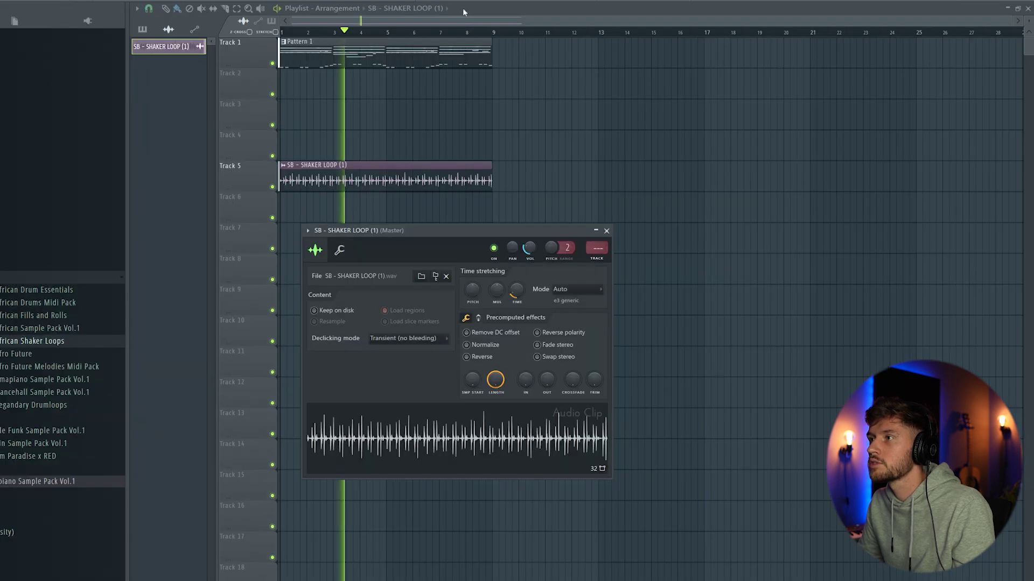
key(F6)
click(331, 216)
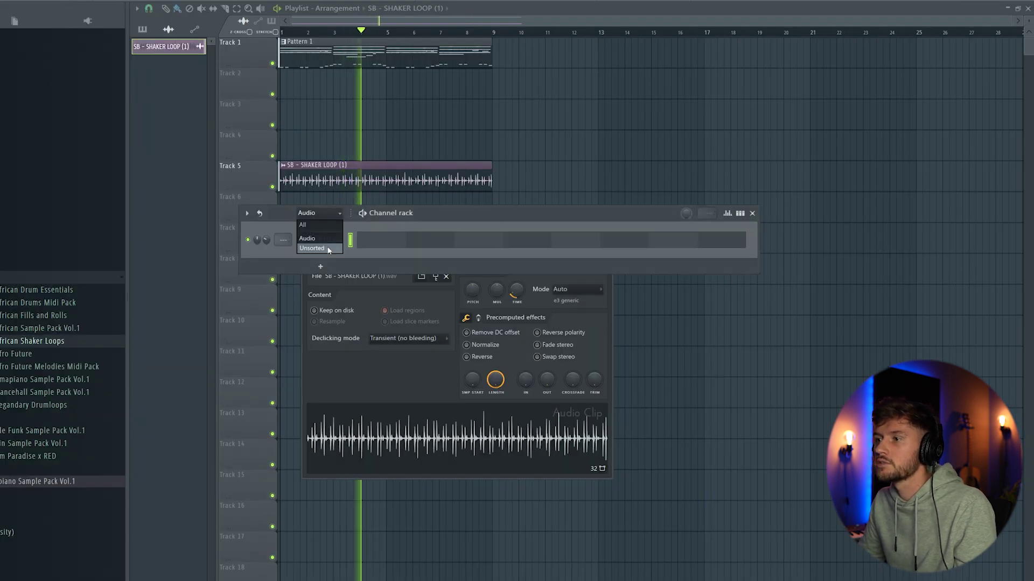
click(315, 239)
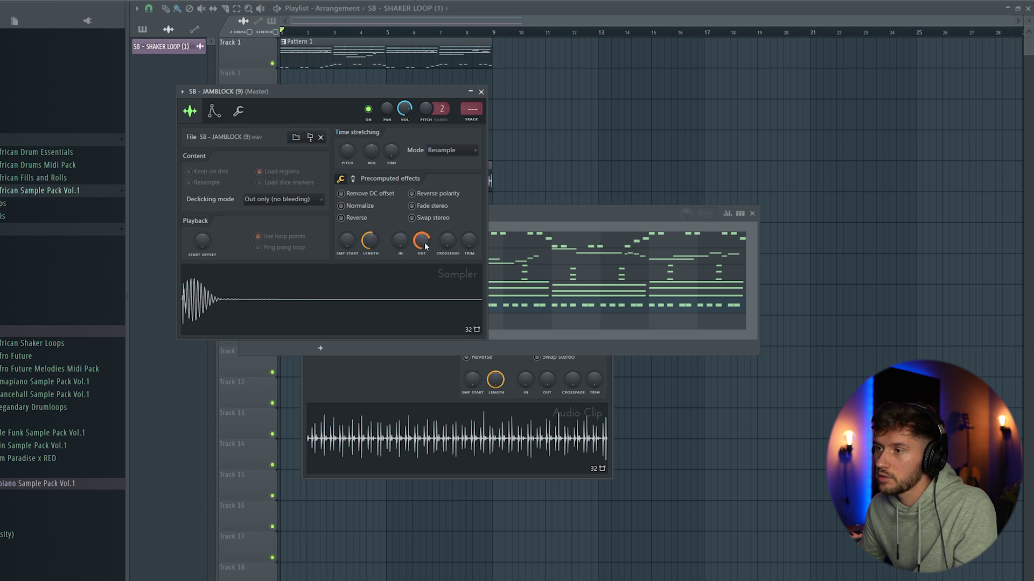
Step: Write three C5 hits on sixteenth steps 1, 3 and 4 of bar 1 for SB - JAMBLOCK (9), with a lower velocity on the second
click(517, 229)
click(425, 316)
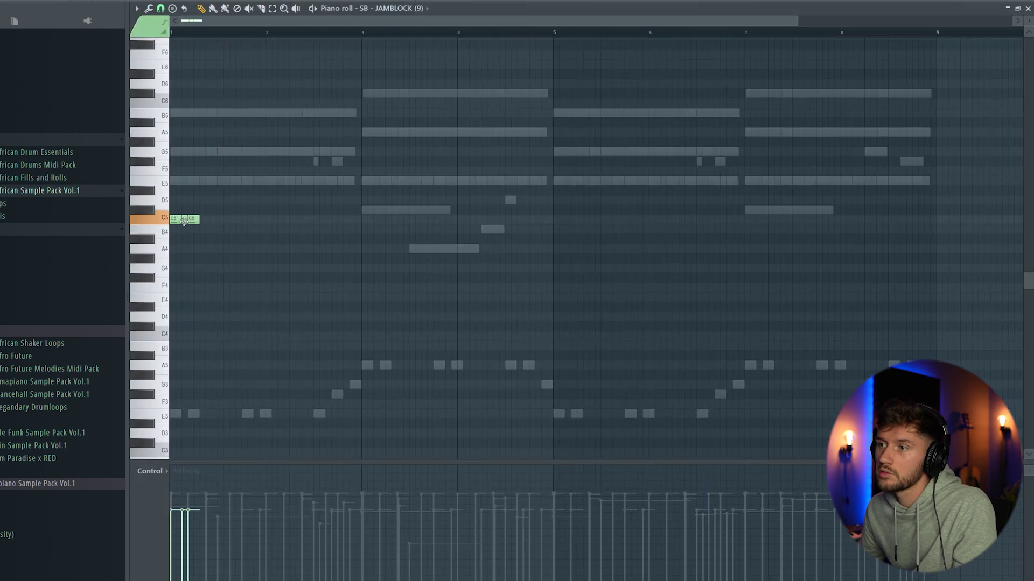
click(187, 525)
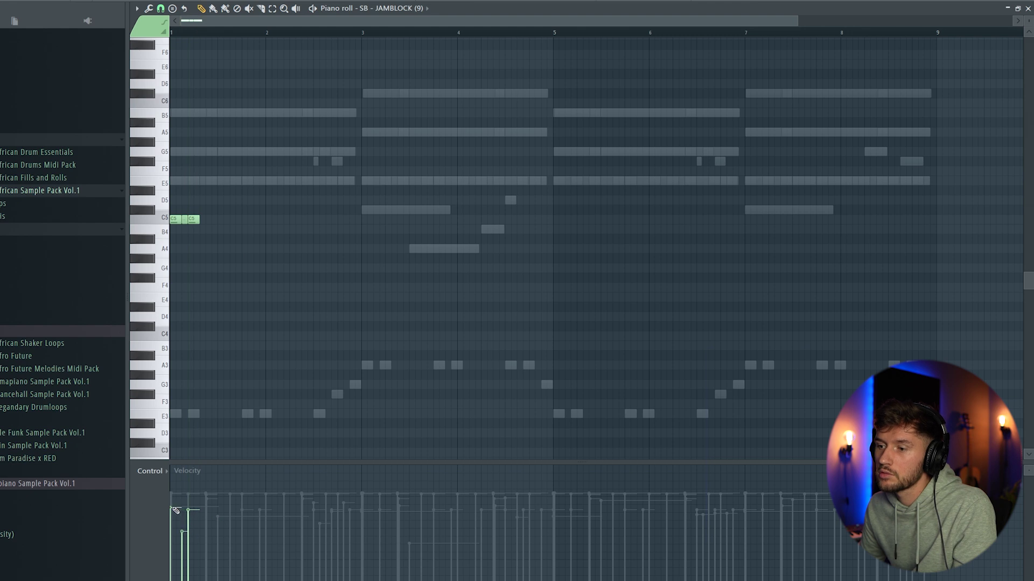
click(198, 497)
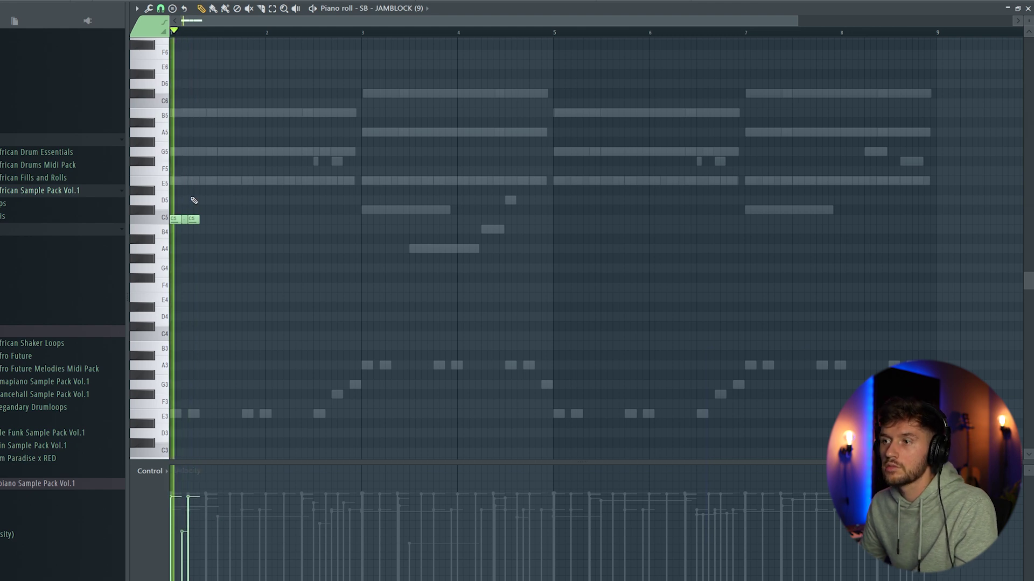
Step: Audition the one-bar jamblock rhythm and duplicate it until it fills all eight bars
key(ctrl+a)
key(space)
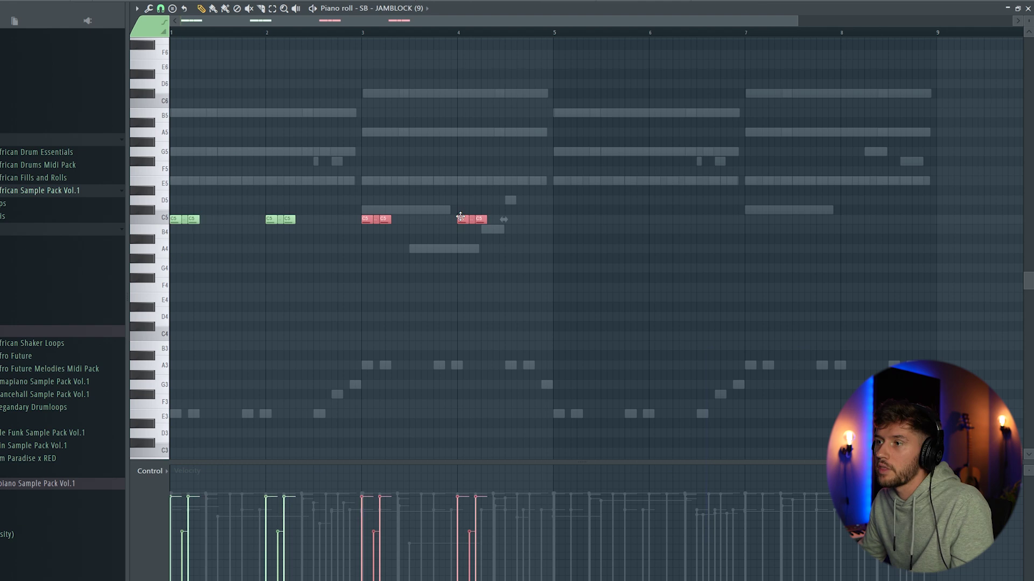
key(space)
key(ctrl+a)
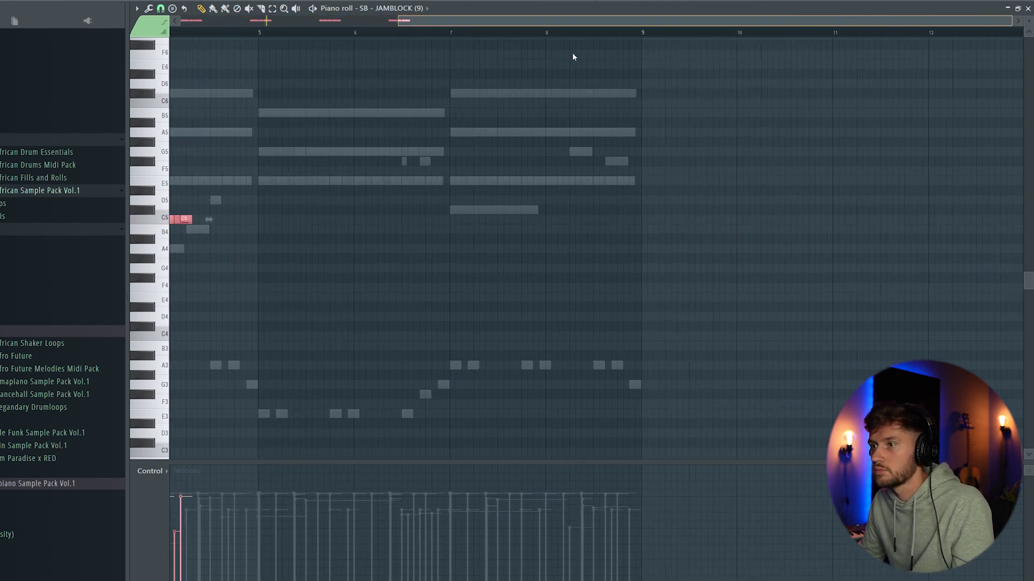
key(ctrl+b)
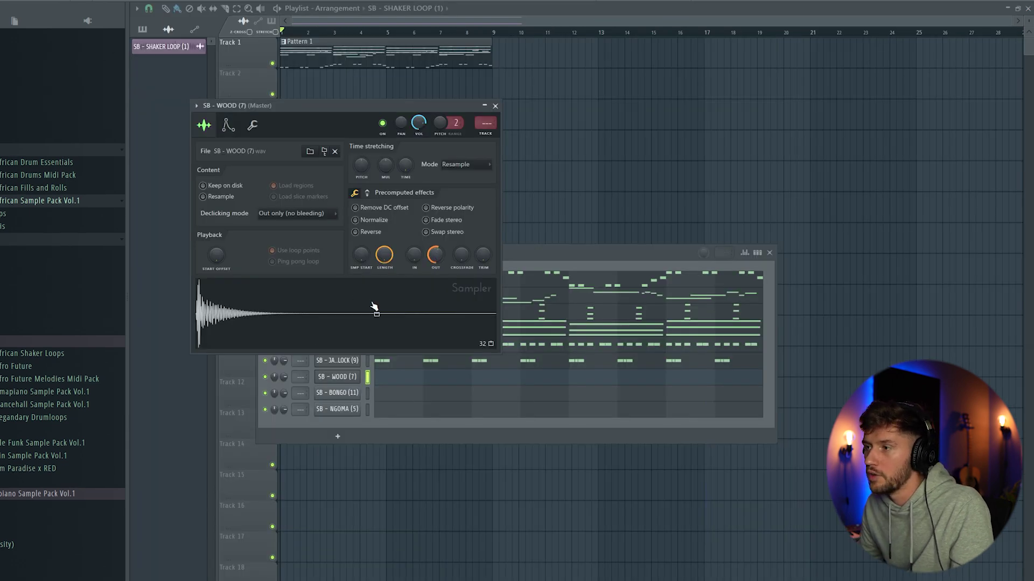
Step: Place a C5 hit of SB - WOOD (7) on sixteenth step 7 of each of the eight bars
click(541, 261)
click(398, 376)
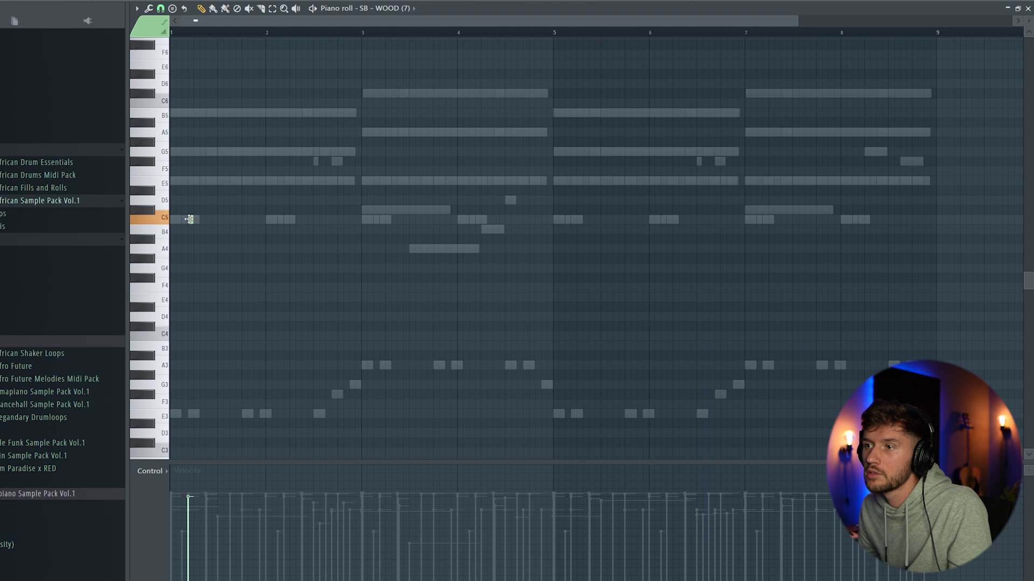
key(space)
drag(200, 220, 211, 220)
click(304, 220)
click(401, 220)
click(495, 219)
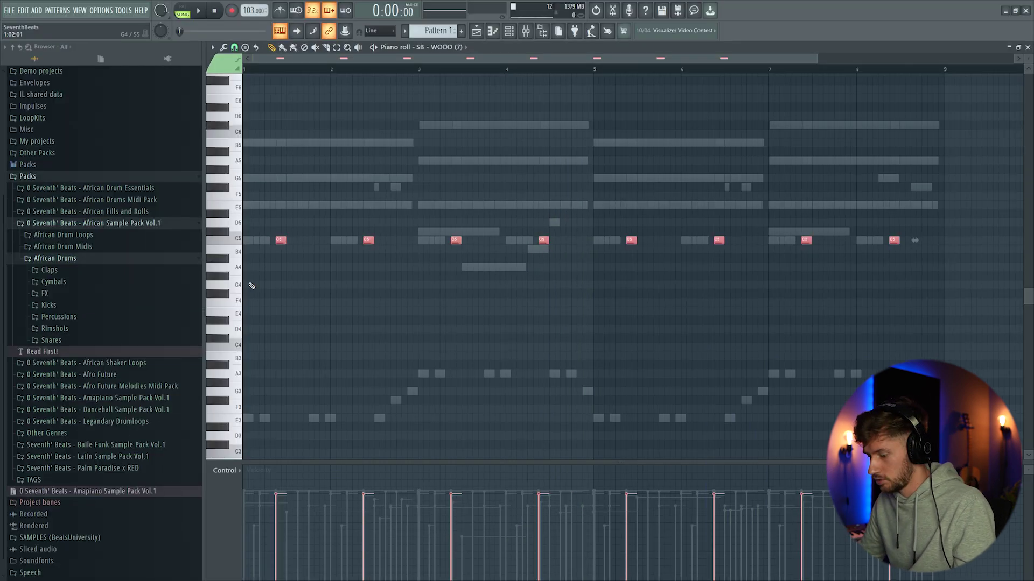
Step: Give SB - BONGO (11) a C5 hit on step 7 of every bar and move the SB - WOOD (7) hits to step 11
click(509, 28)
click(384, 399)
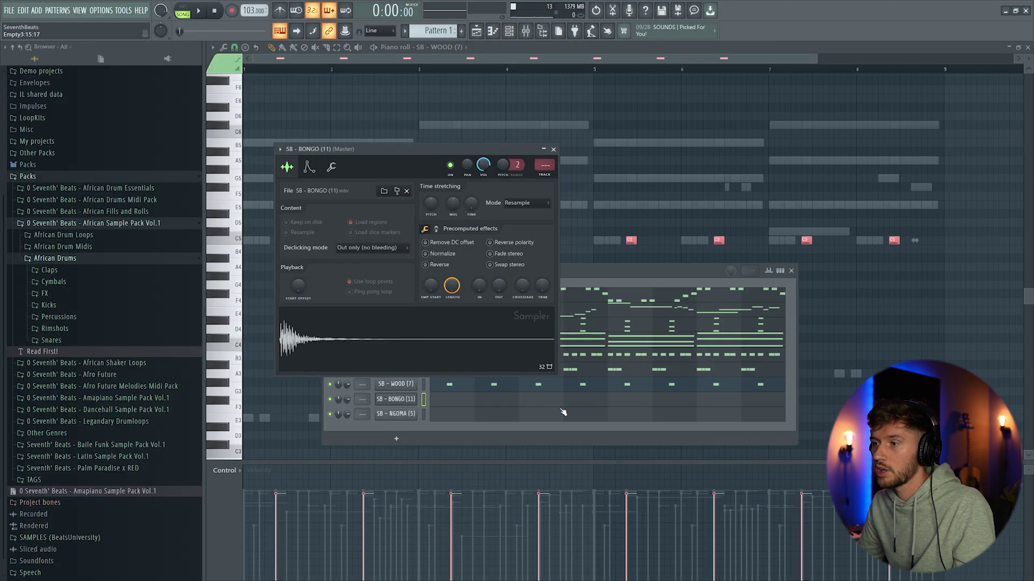
click(464, 400)
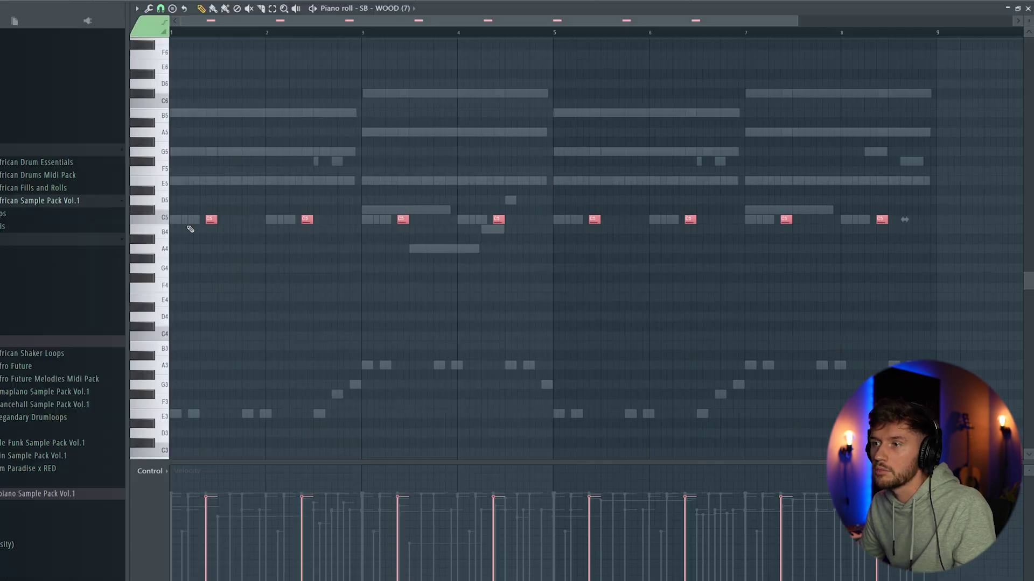
drag(206, 222, 234, 224)
key(space)
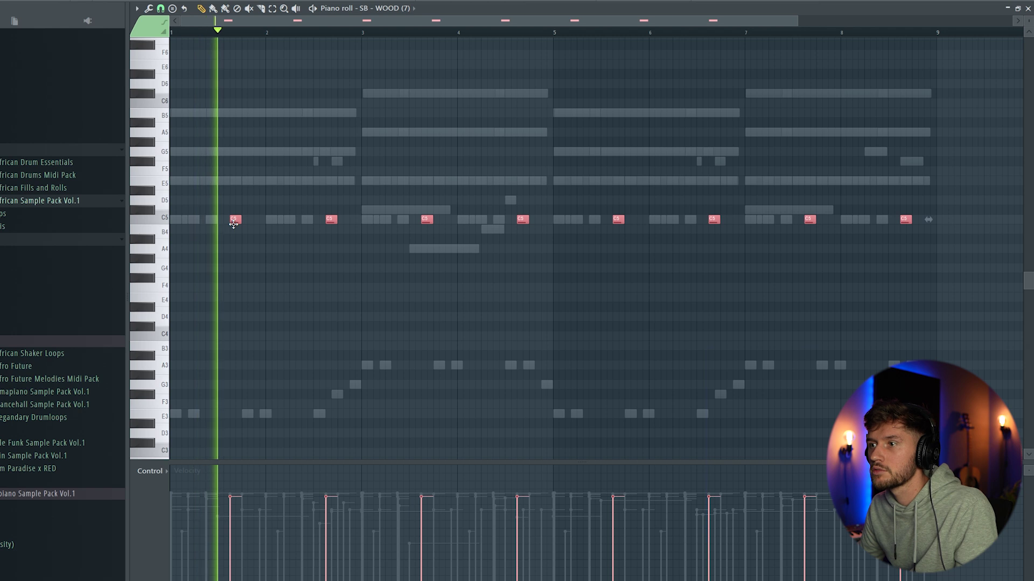
key(F6)
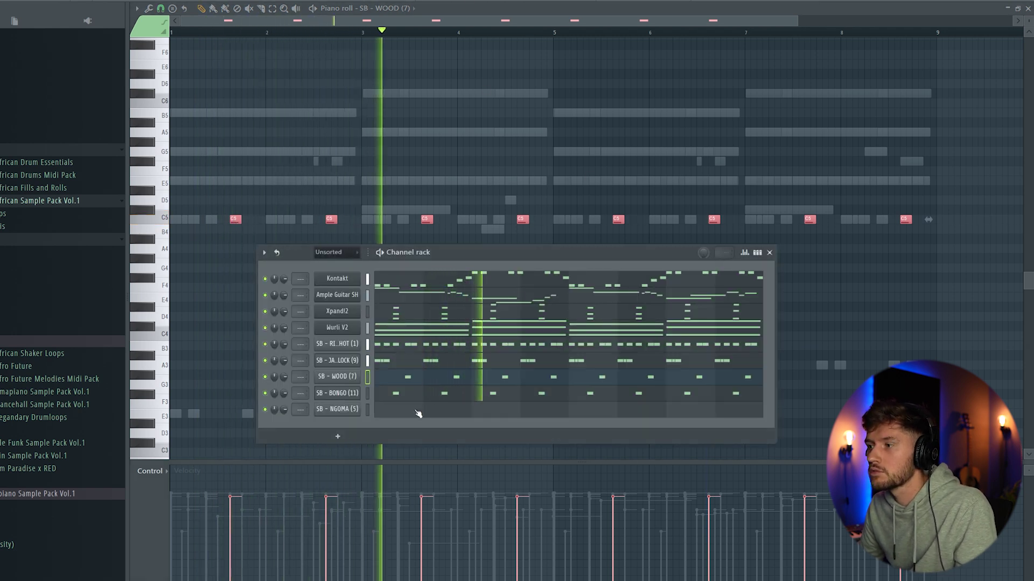
key(space)
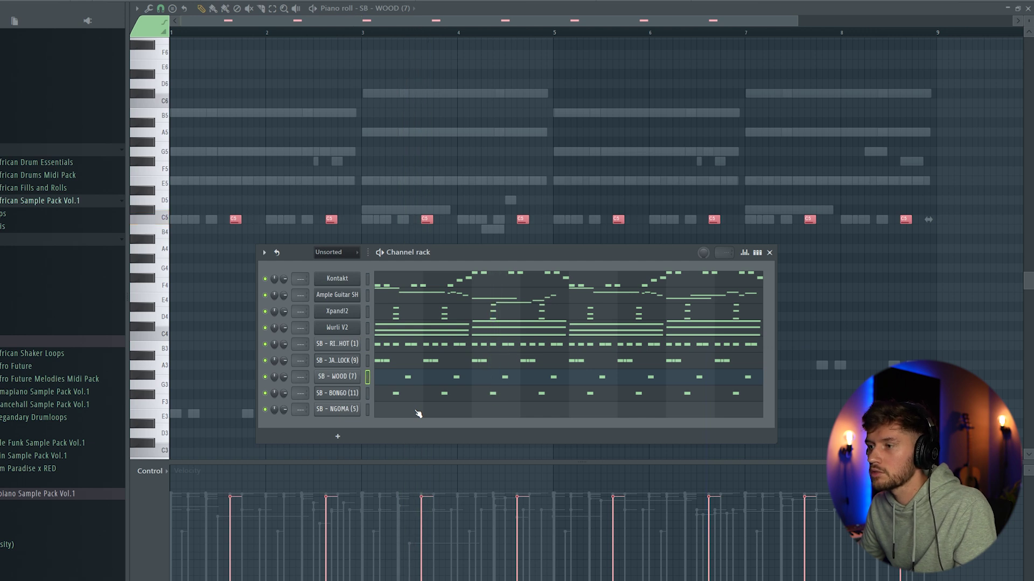
Step: Place a C5 hit of SB - NGOMA (5) on sixteenth step 15 of bars 2, 4, 6 and 8, and play the percussion together
click(337, 409)
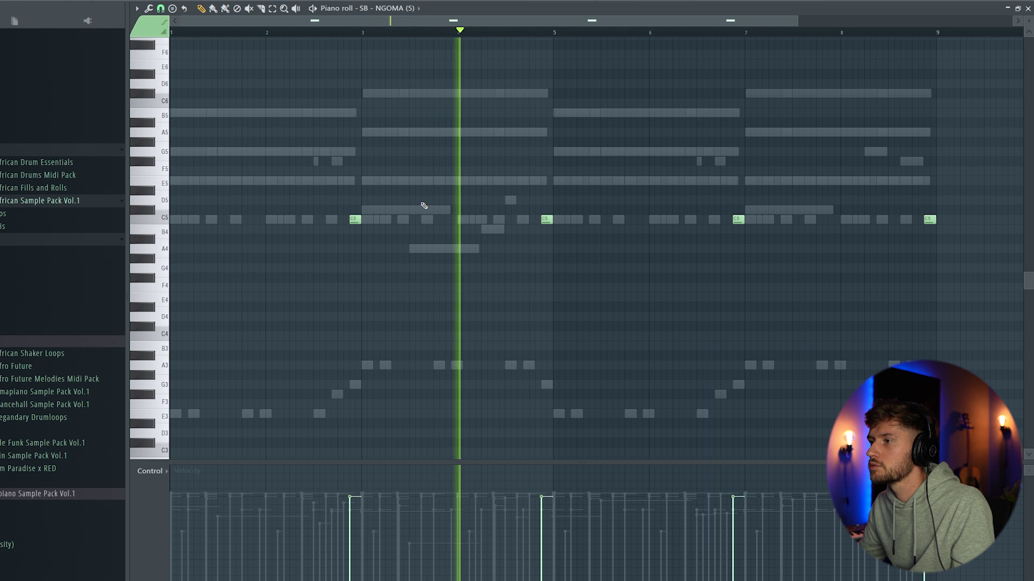
key(space)
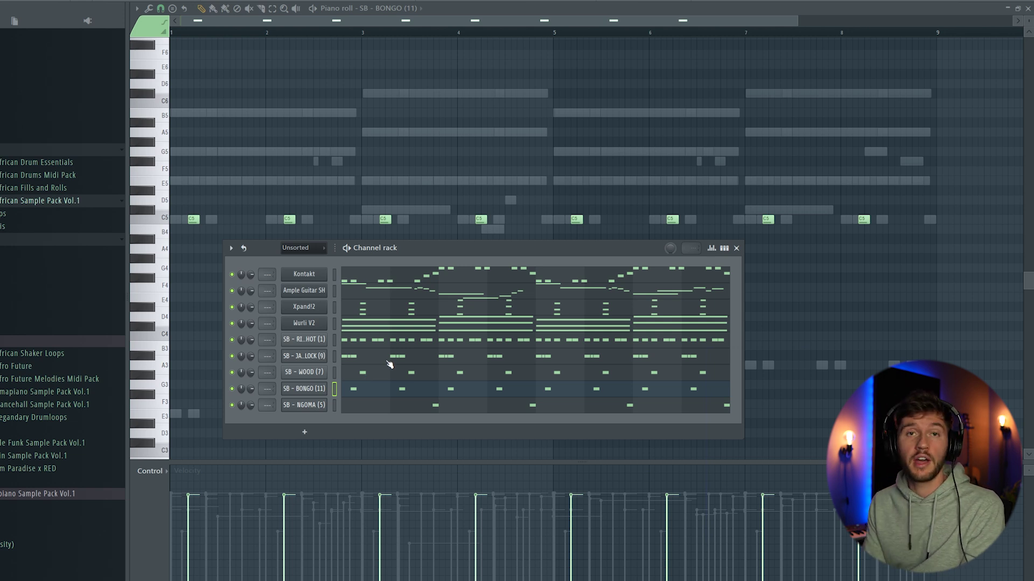
key(space)
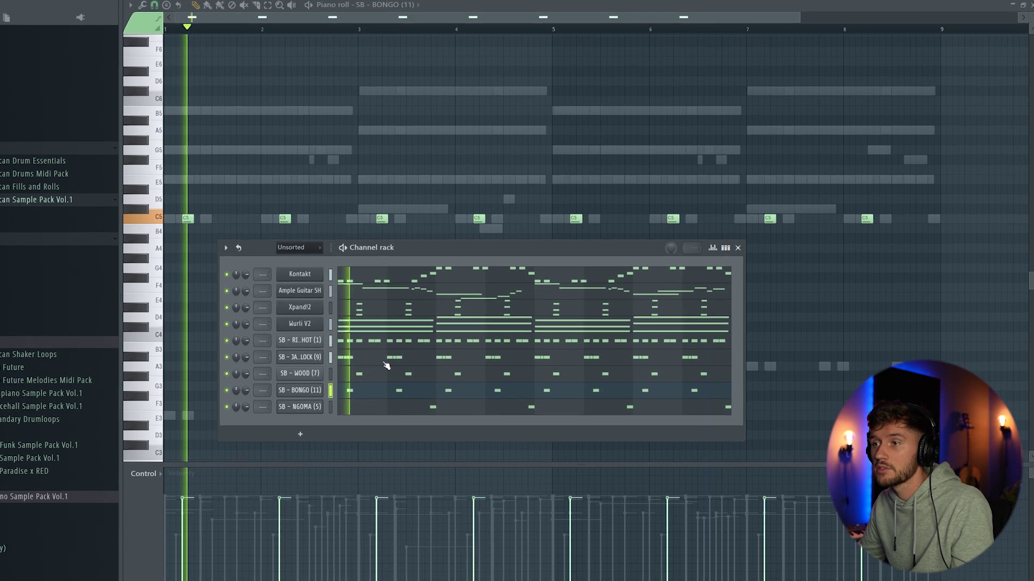
key(F6)
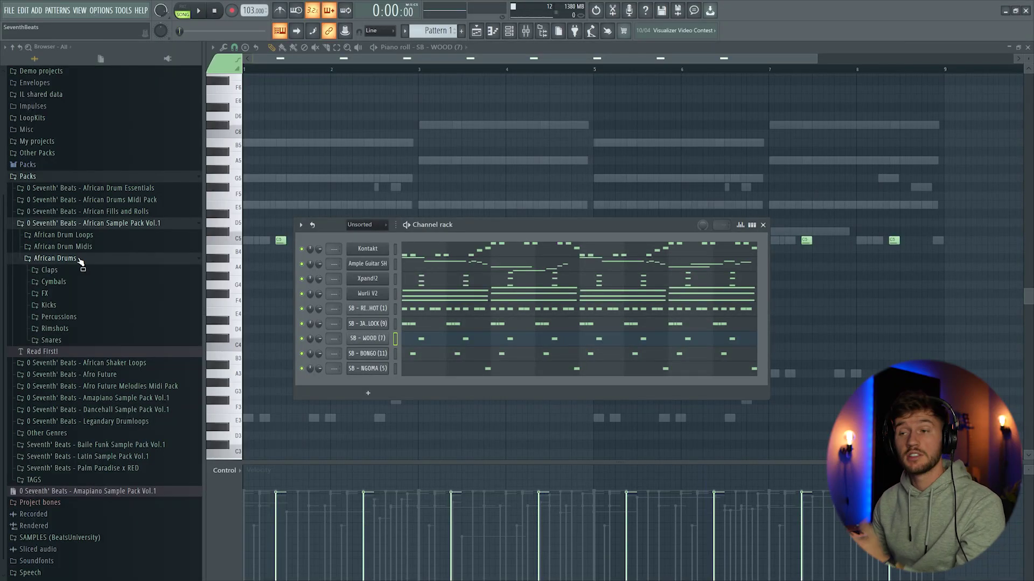
Step: Browse the African Drums percussions to the High toms folder and add SB - HIGH TOM (10) as a new channel
click(70, 317)
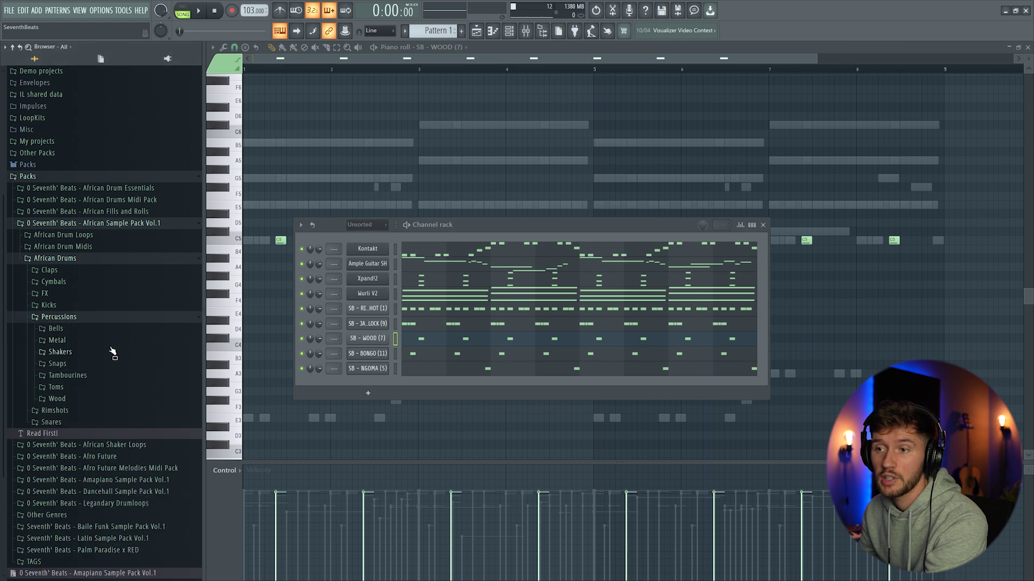
click(69, 391)
scroll(127, 396, down, 4)
click(85, 356)
scroll(125, 381, down, 2)
click(69, 250)
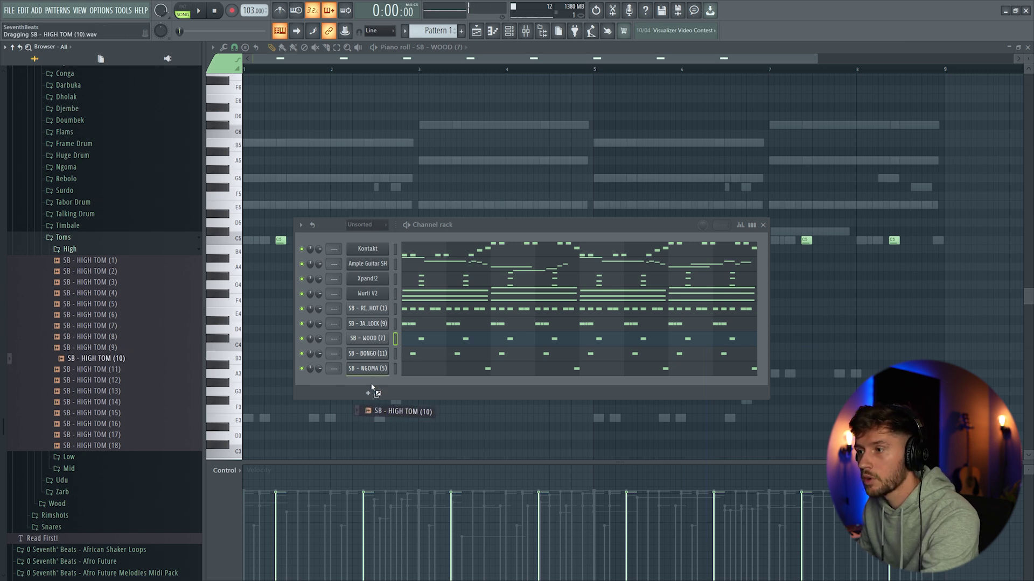
drag(371, 388, 373, 388)
Step: Place a C5 hit of SB - HIGH TOM (10) on sixteenth step 7 of bar 8 and audition it with bar 8 looped
click(490, 389)
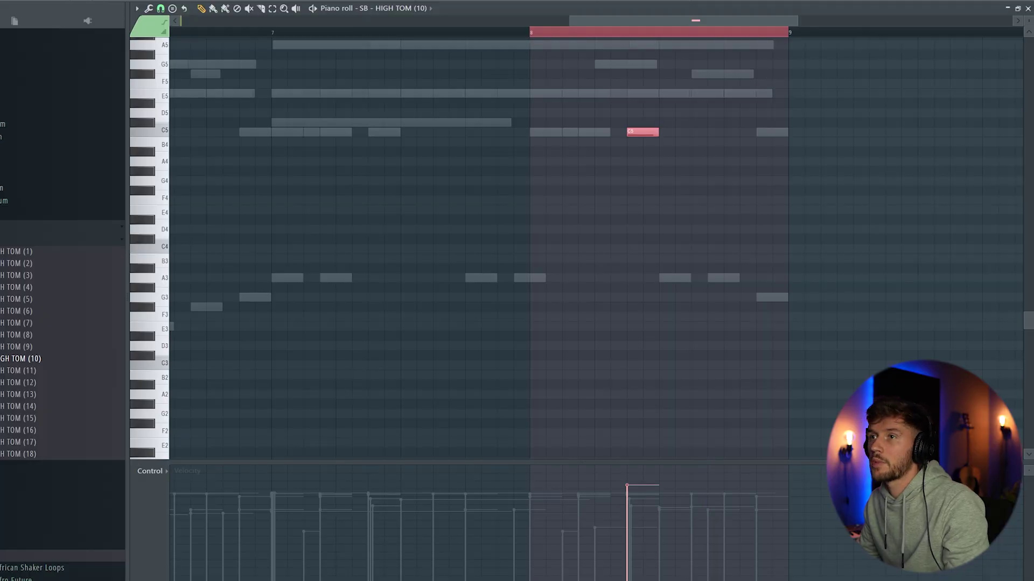
key(space)
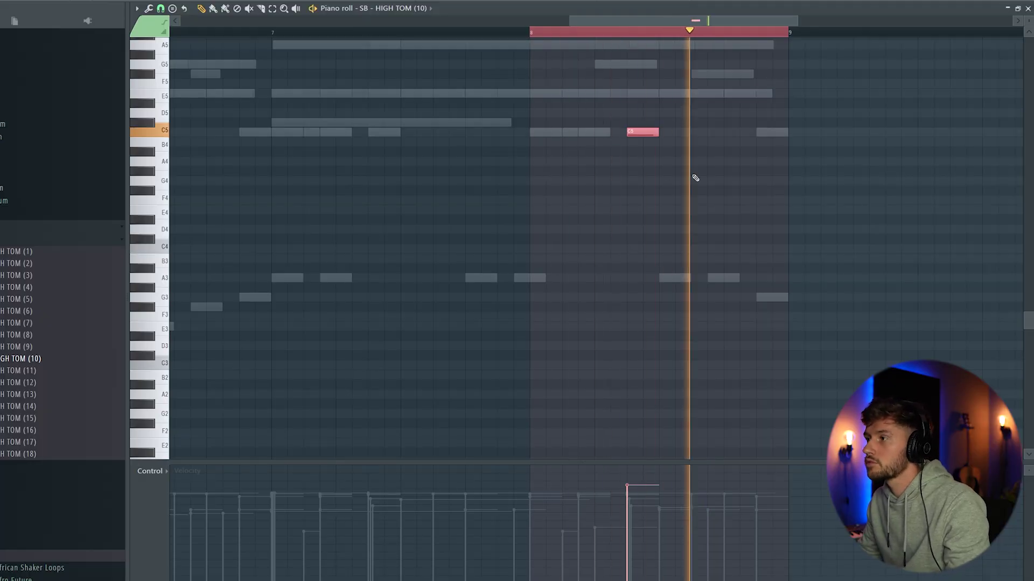
key(space)
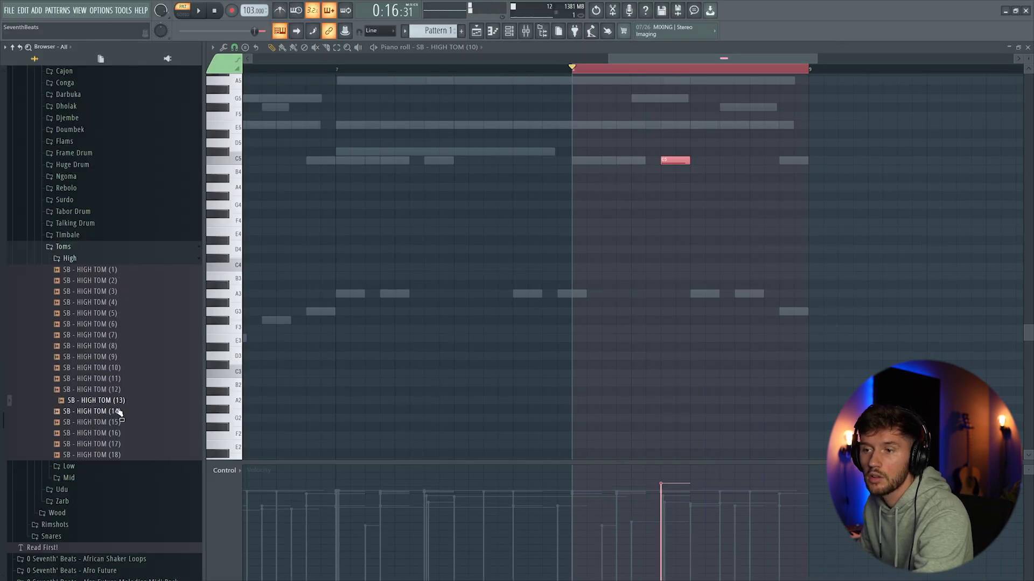
Step: Add SB - HIGH TOM (13) as a new channel, place a C5 hit on sixteenth step 11 of bar 8, and play the fill
click(509, 31)
drag(119, 401, 423, 411)
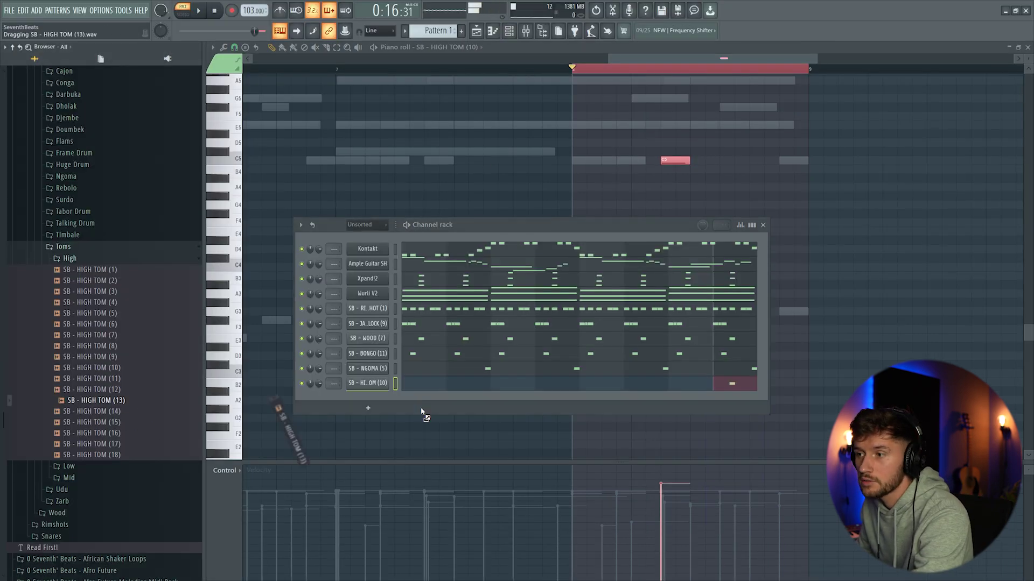
click(637, 400)
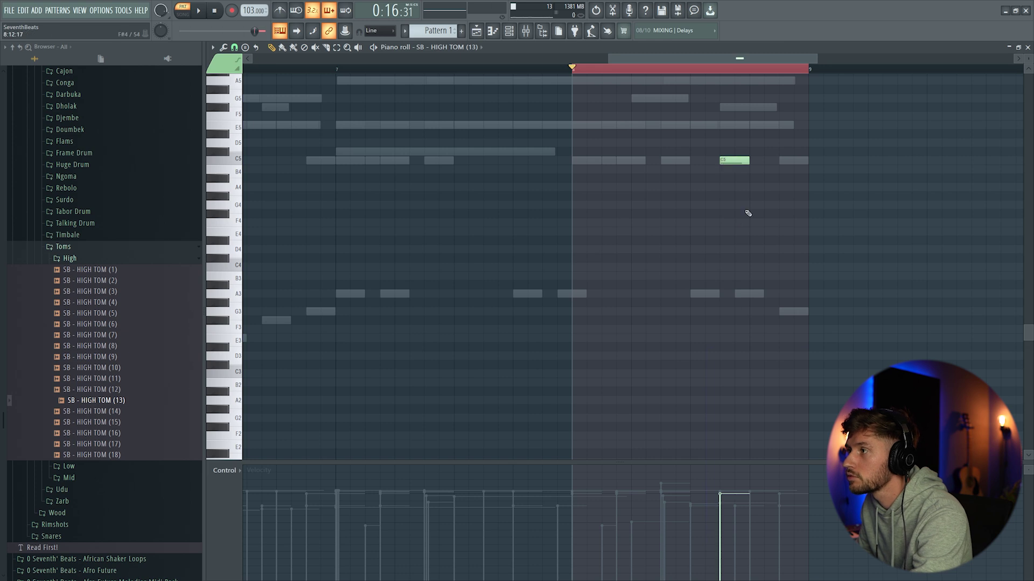
key(space)
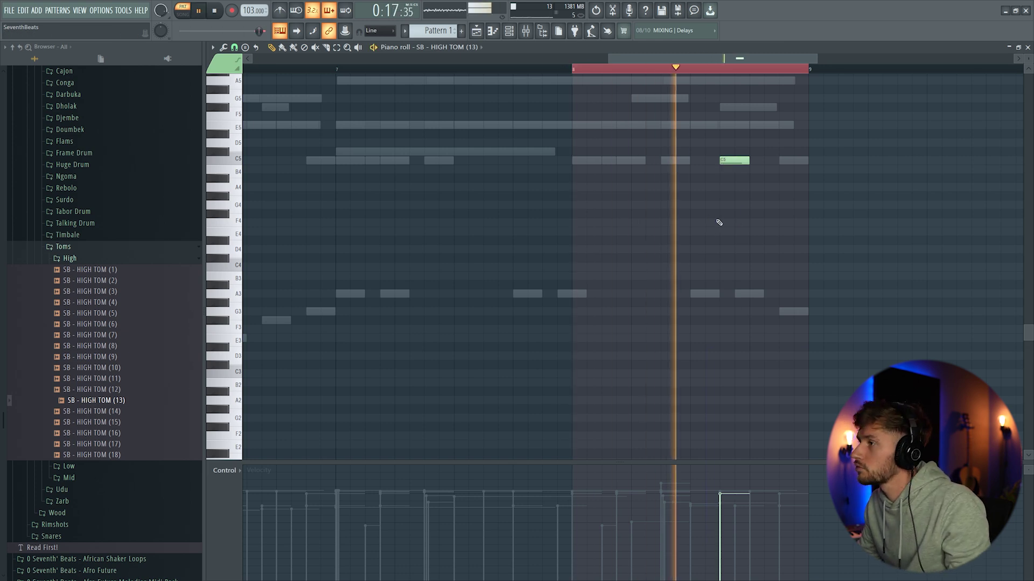
key(space)
Step: Browse to the Low toms folder and add SB - LOW TOM (16) as a new channel
key(F6)
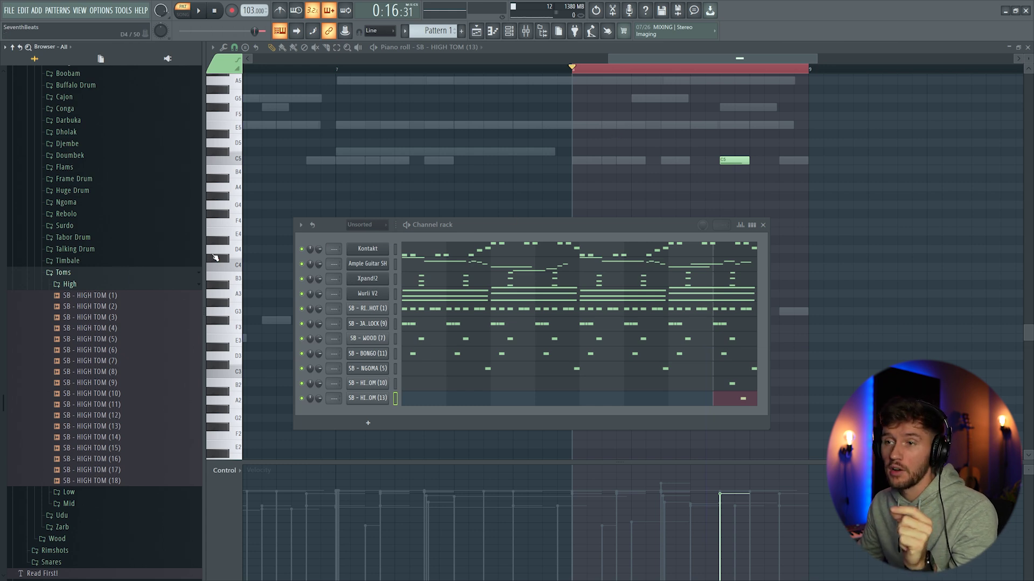
click(98, 286)
click(93, 310)
click(94, 308)
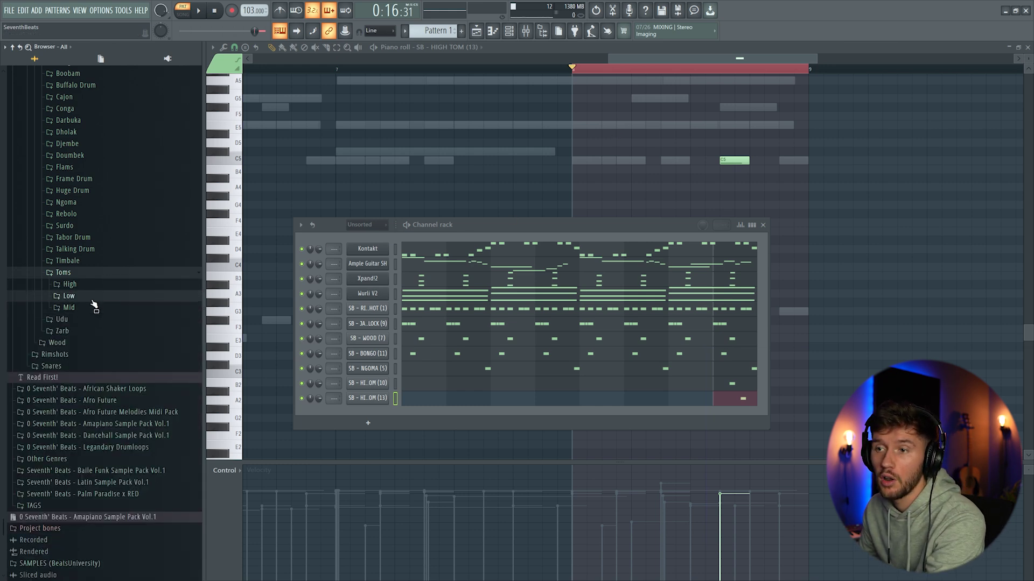
click(93, 296)
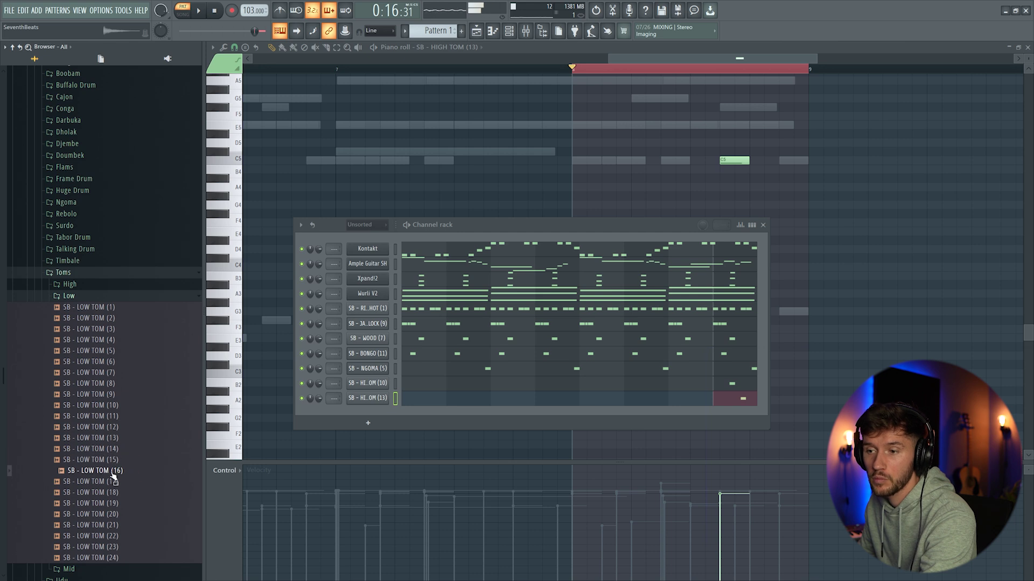
drag(433, 362, 377, 408)
Step: Place a C5 hit of SB - LOW TOM (16) on sixteenth step 15 of bar 8 and audition the fill
drag(489, 422, 490, 423)
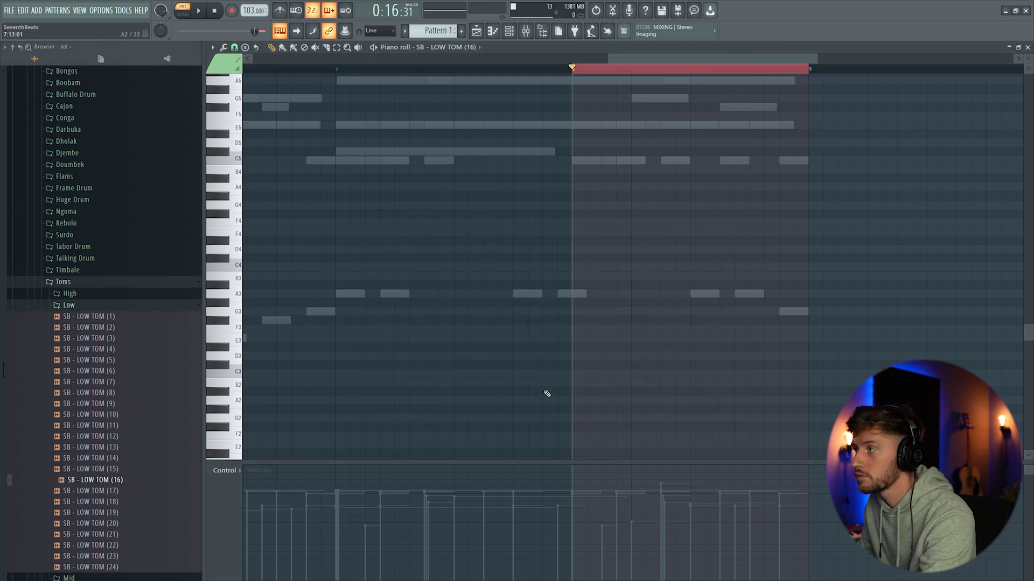
key(space)
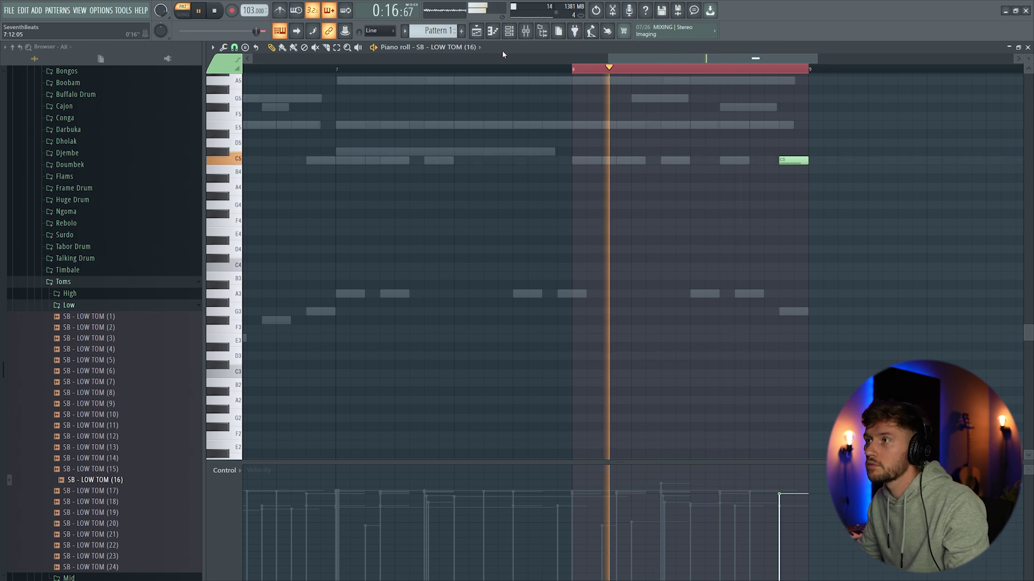
key(F6)
key(space)
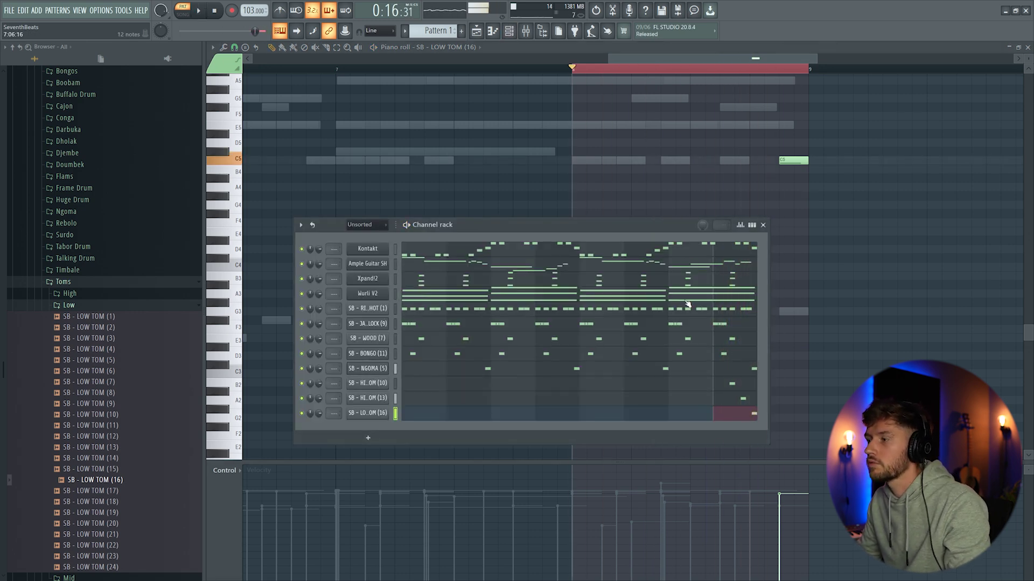
Step: Add SB - DARBUKA (3) as a new channel, place a C5 hit on sixteenth step 12 of bar 8, and play the fill
click(88, 292)
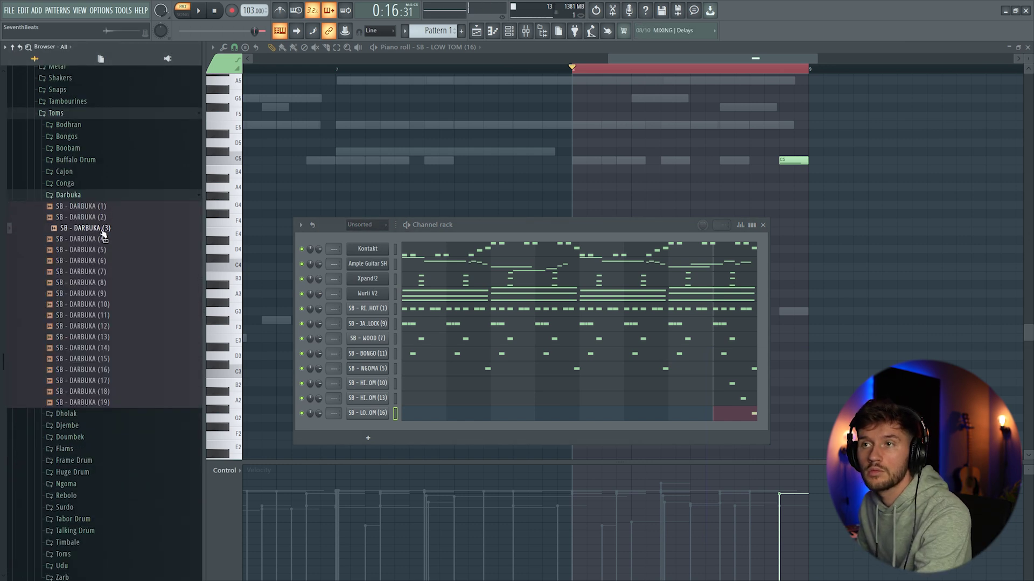
drag(389, 447, 395, 447)
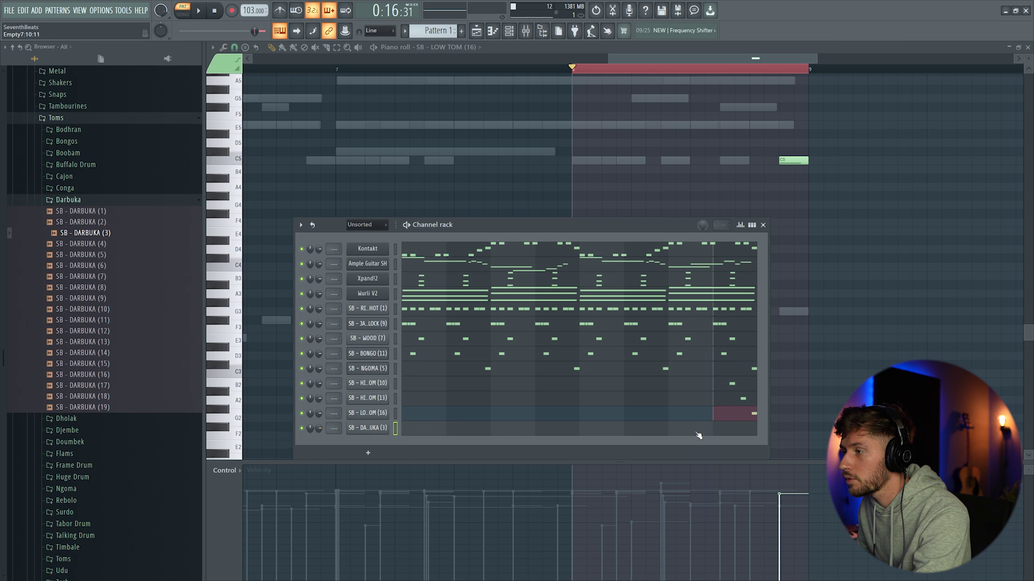
click(703, 430)
click(741, 161)
key(space)
scroll(829, 207, up, 2)
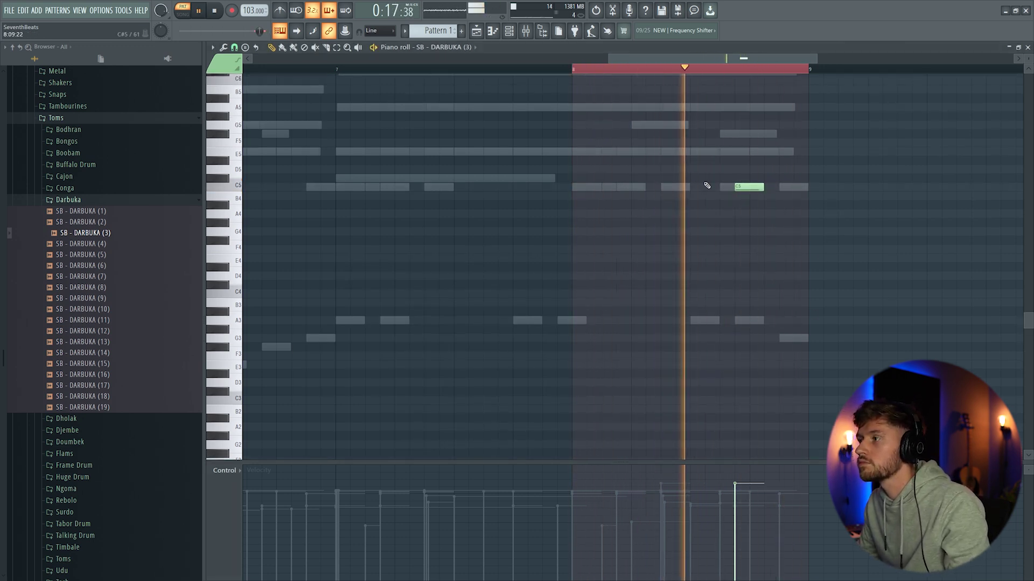
key(space)
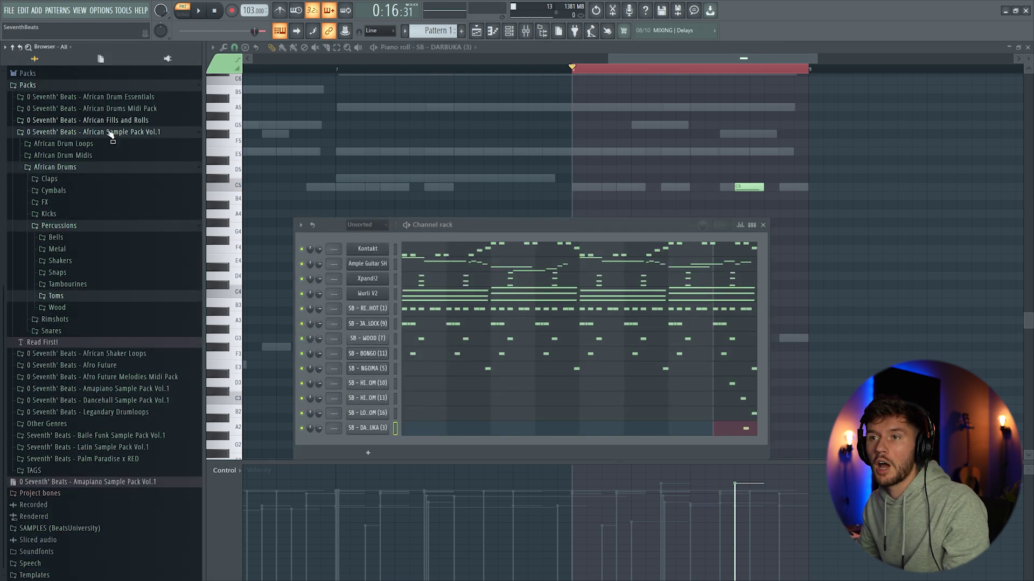
Step: Add SB - 808 CLAP (8) from the 808 Clap folder of the African Drums as a new channel
click(69, 180)
click(78, 274)
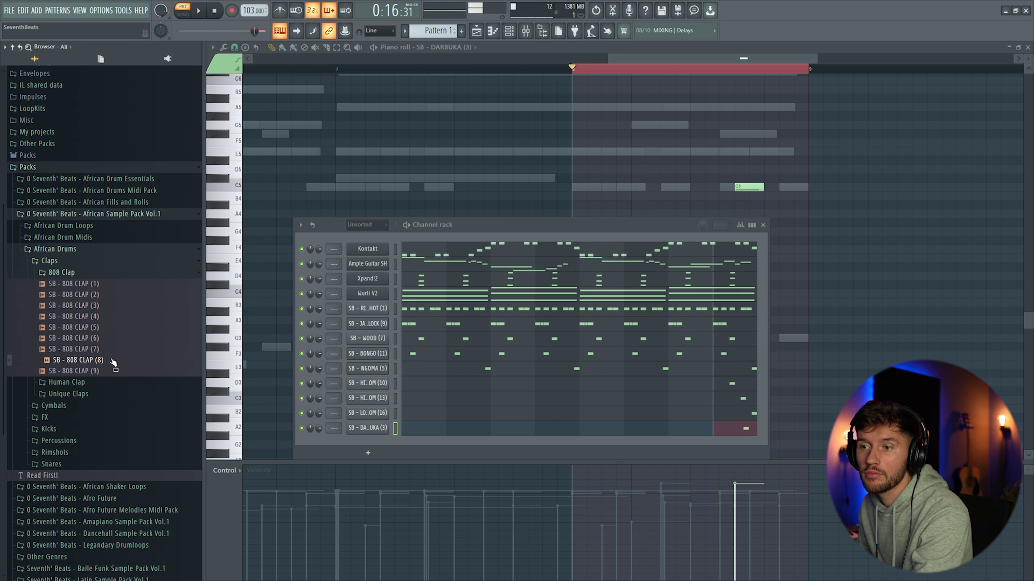
drag(79, 363, 378, 451)
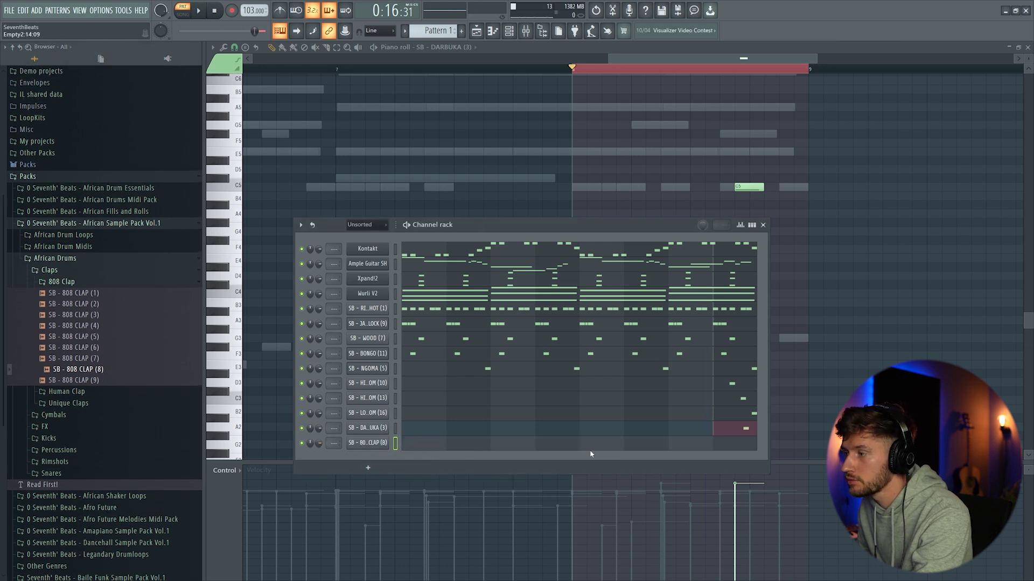
Step: Set the piano roll snap to 1/2 step and place four consecutive C5 clap hits starting on sixteenth step 11 of bar 8
drag(717, 163, 694, 163)
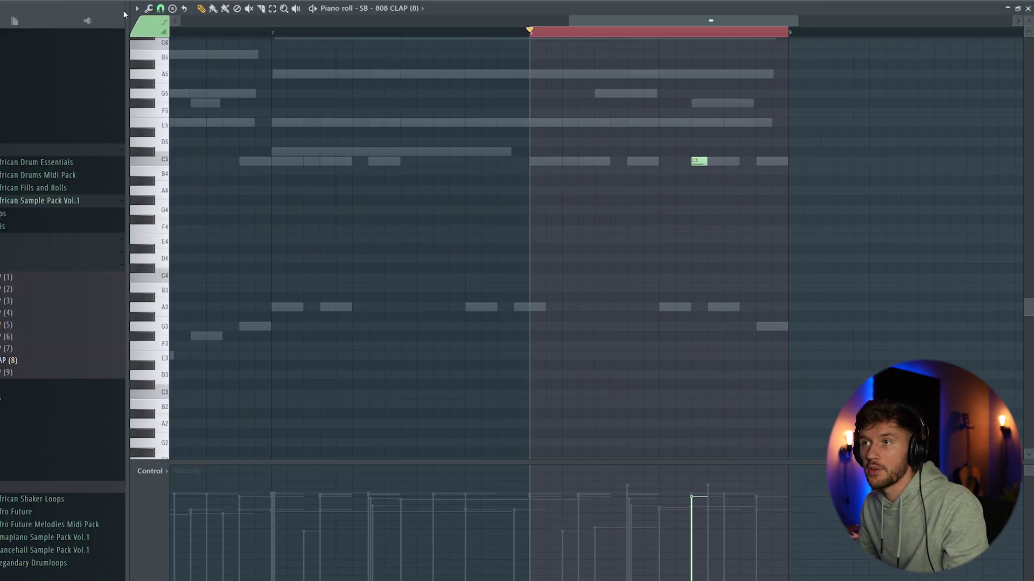
click(160, 9)
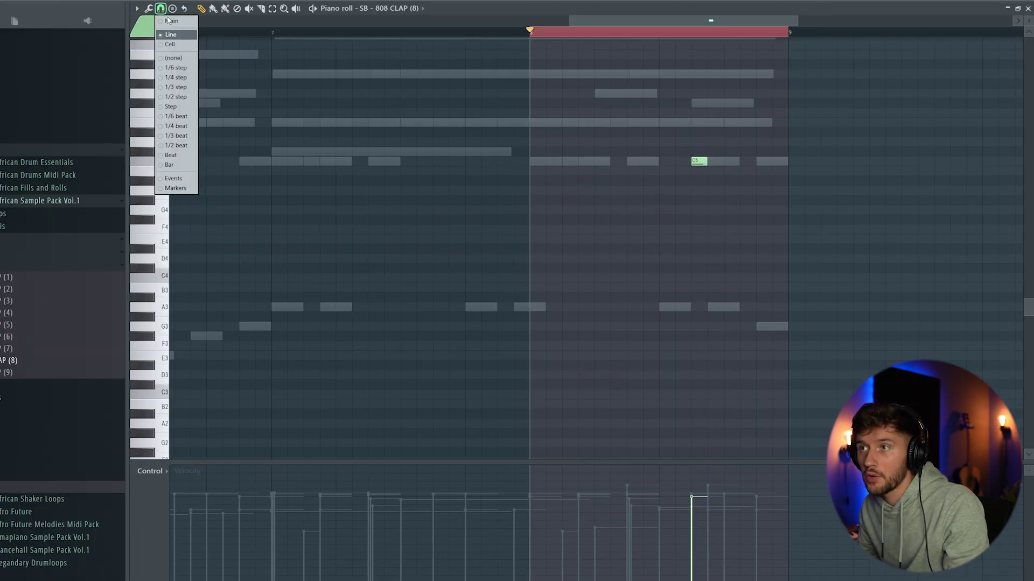
click(172, 97)
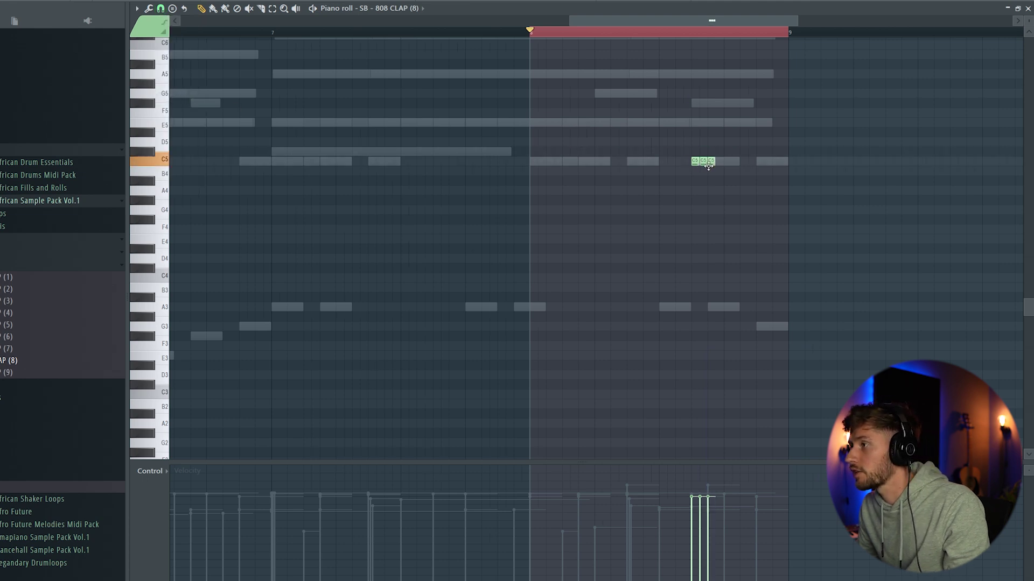
scroll(740, 355, down, 3)
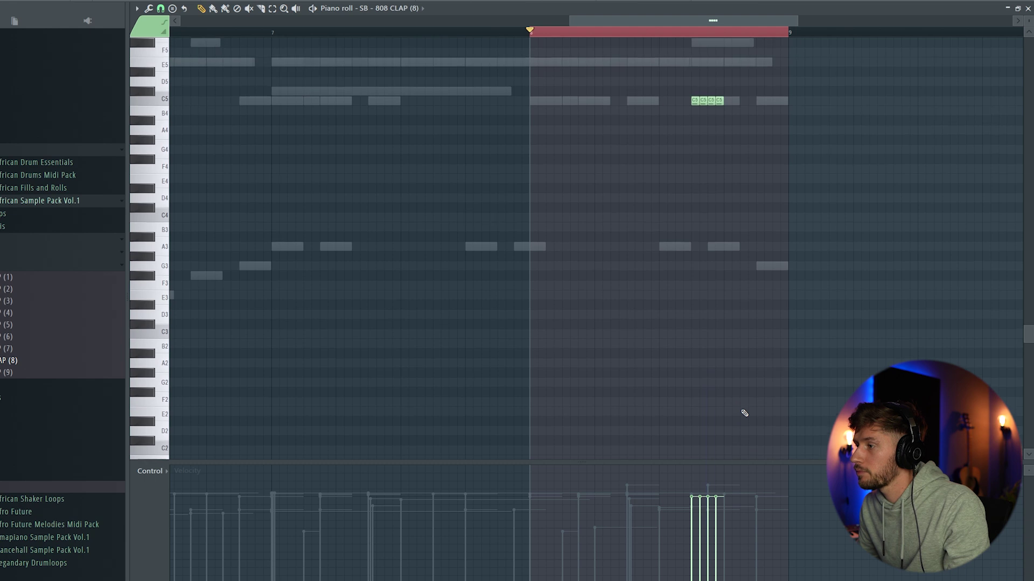
Step: Shape the four clap hits' velocities into a rising ramp and audition the roll in bar 8
scroll(699, 431, right, 4)
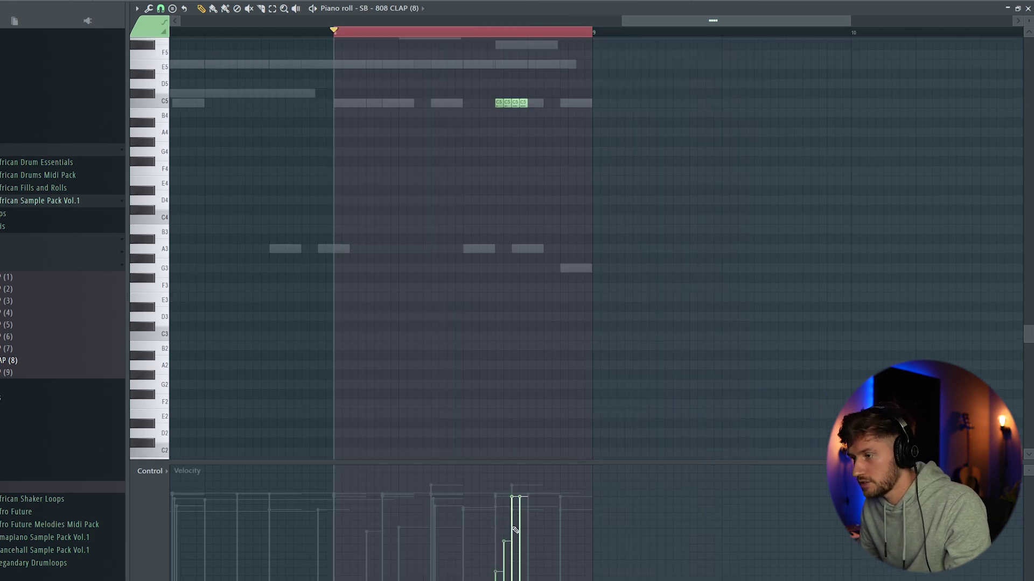
drag(520, 518, 520, 512)
key(space)
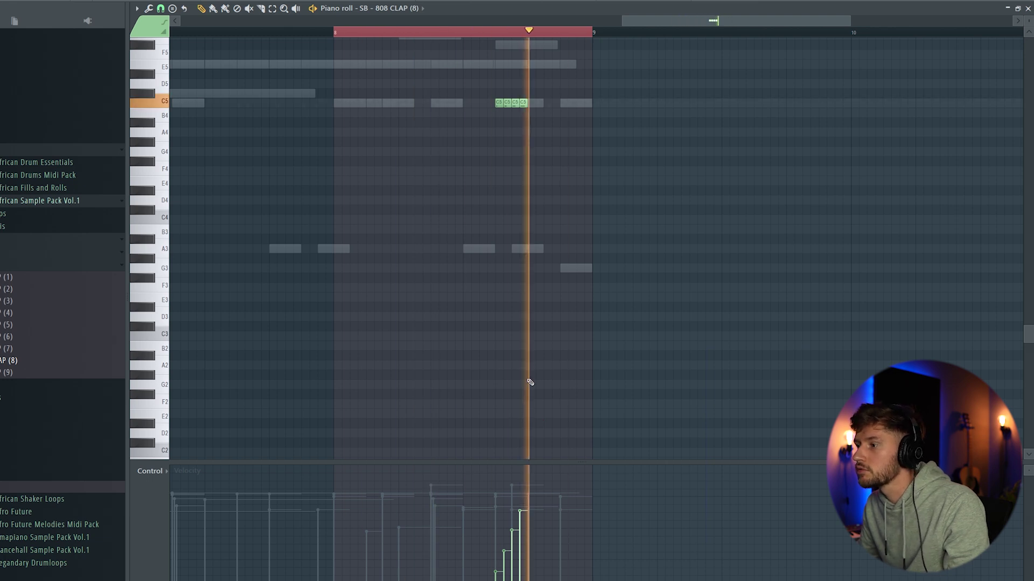
key(space)
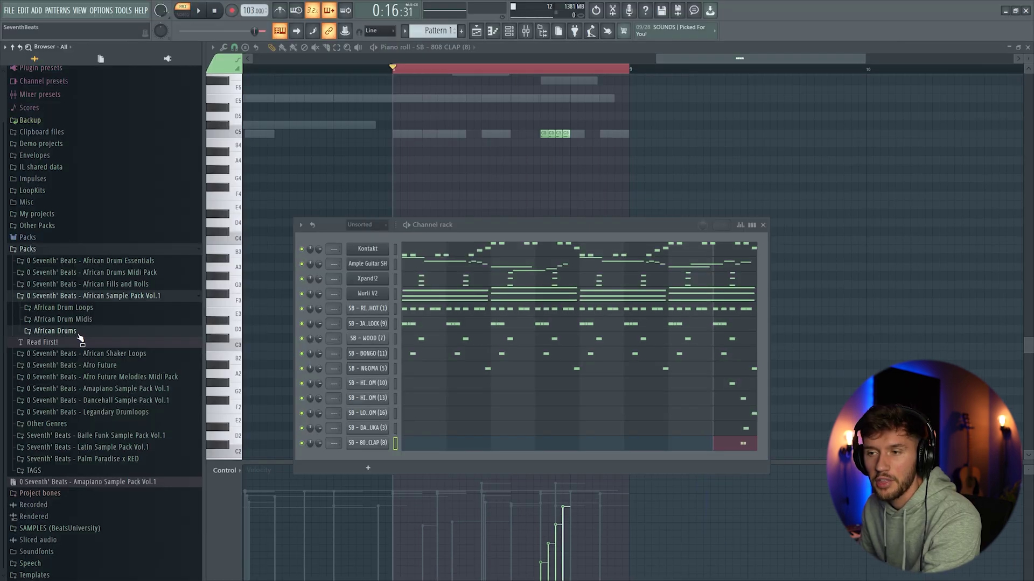
Step: Browse the African Drums percussions to the Timbale folder under Toms and audition its samples
click(79, 333)
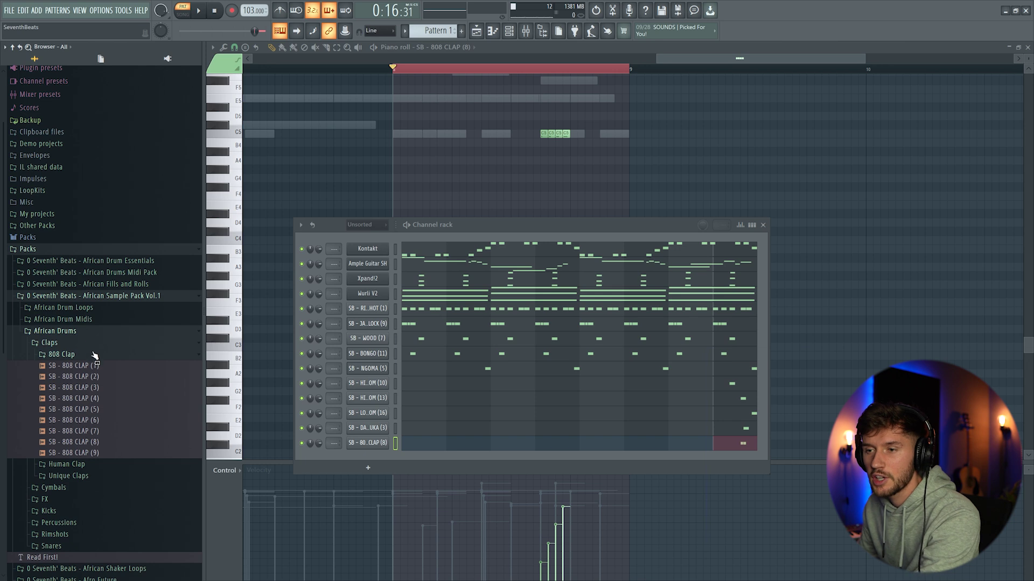
click(62, 390)
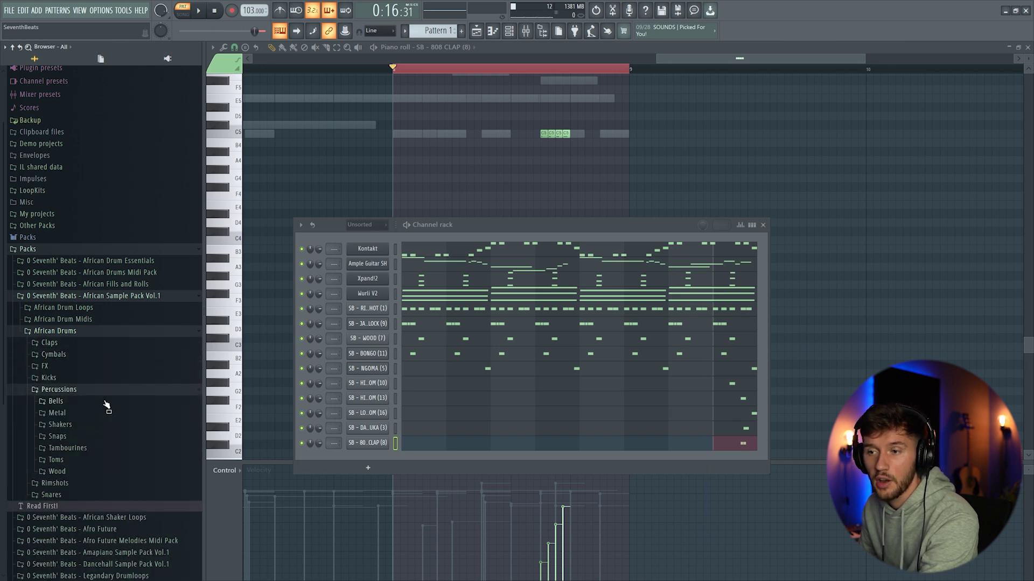
click(80, 458)
scroll(97, 377, down, 2)
click(111, 331)
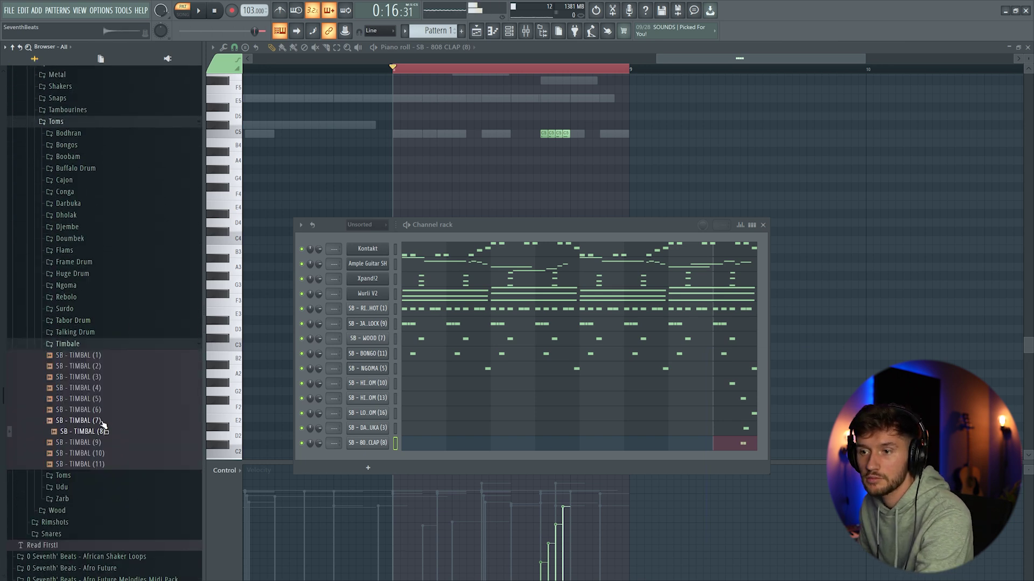
key(Down)
key(Down)
key(Down)
key(Down)
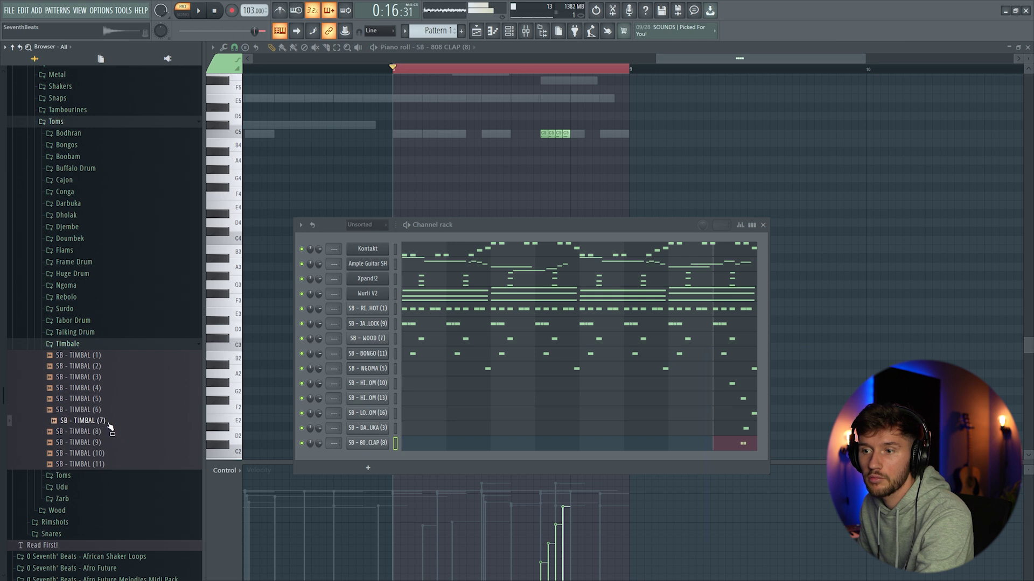
Step: Add SB - TIMBAL (7) as a new channel with C5 hits on sixteenth steps 6 and 7 of bar 8, the first softer, and play them
drag(380, 495, 373, 476)
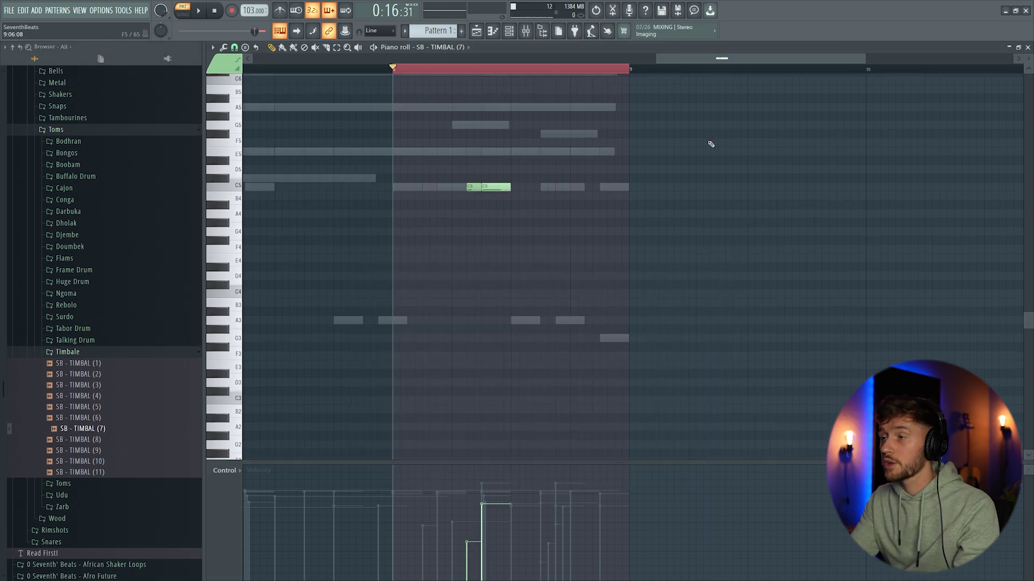
key(space)
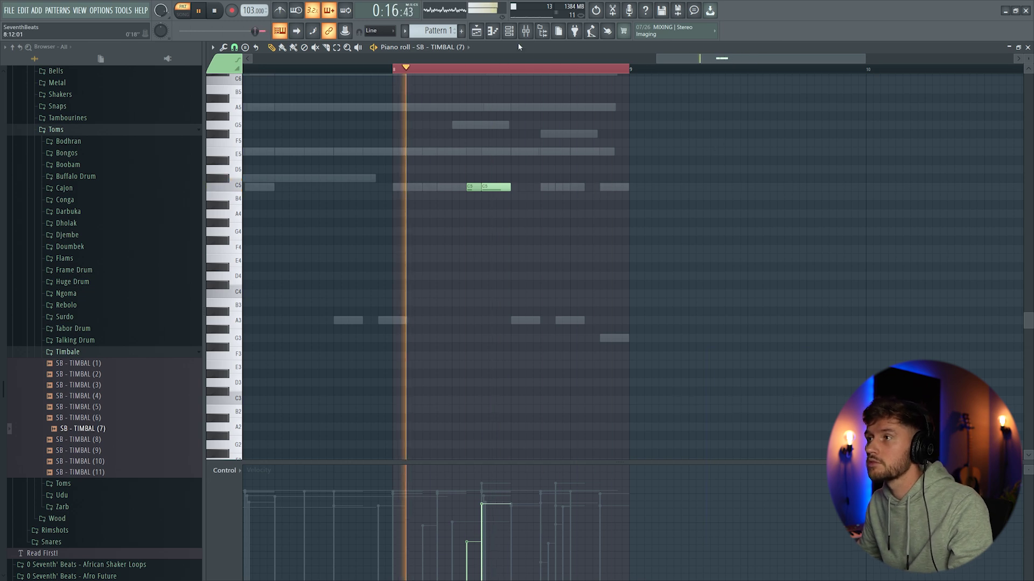
key(F6)
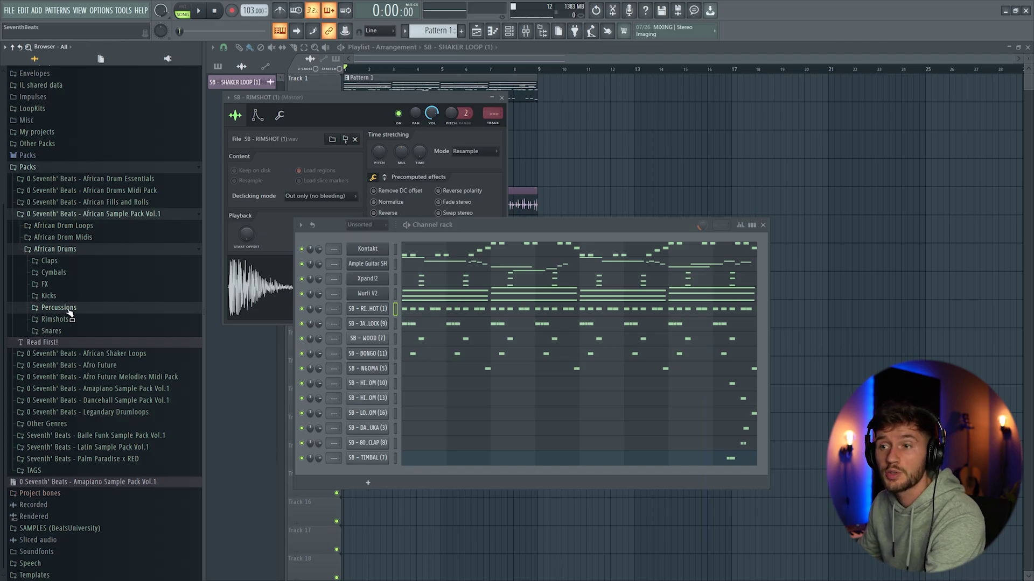
Step: Add SB - KICK (8) from the Regular Kicks folder as a channel above the rimshot and normalize the sample
click(62, 297)
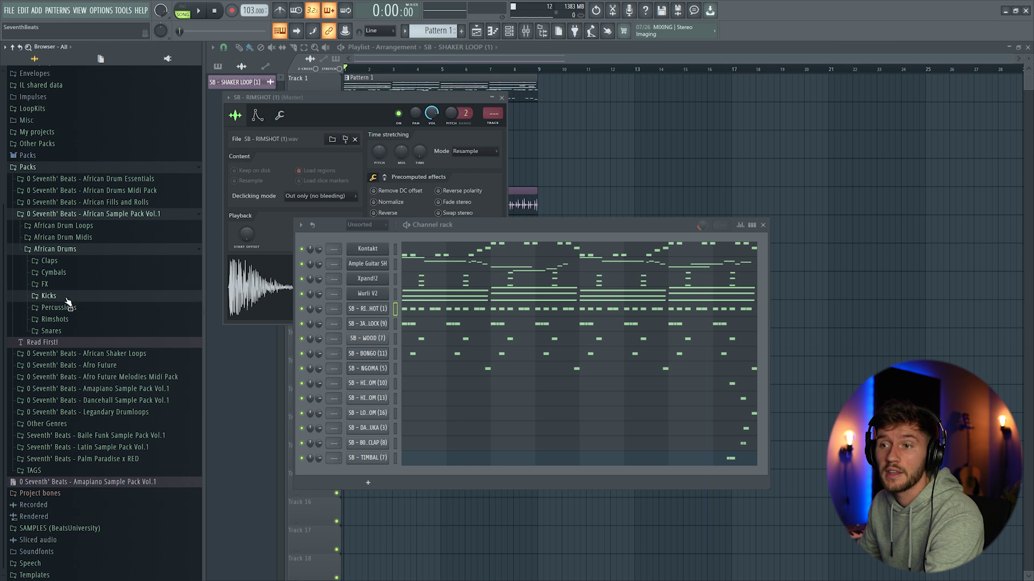
click(86, 319)
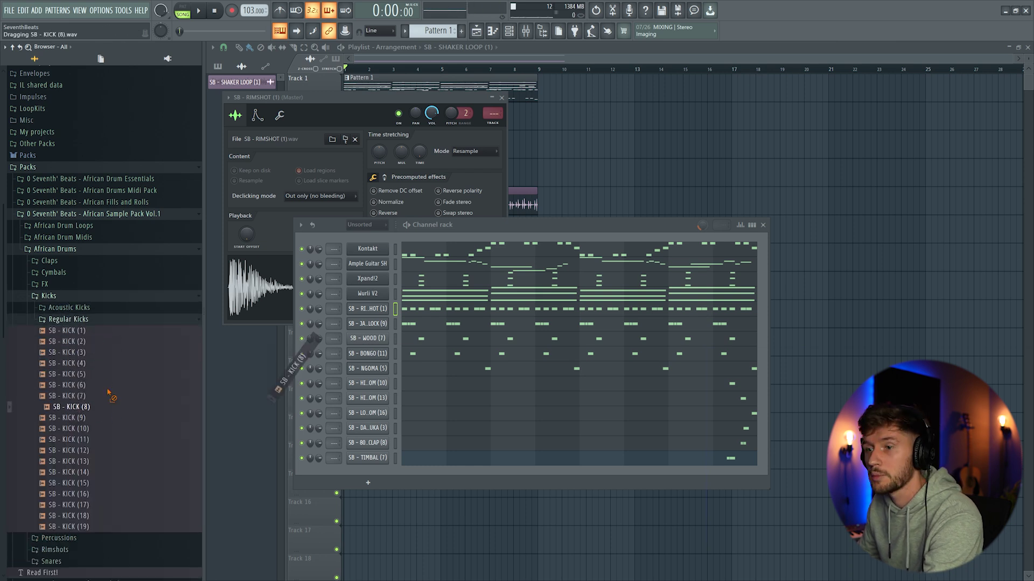
drag(367, 311, 371, 327)
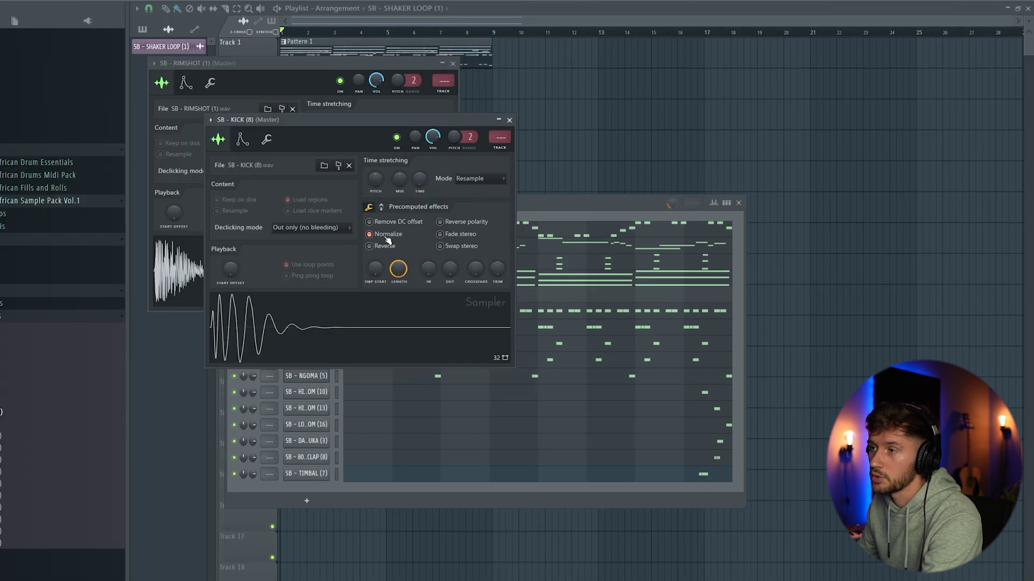
click(550, 205)
Step: Place C5 hits of SB - KICK (8) on every beat of bars 1 to 8, raise their velocities, and play the beat
click(419, 301)
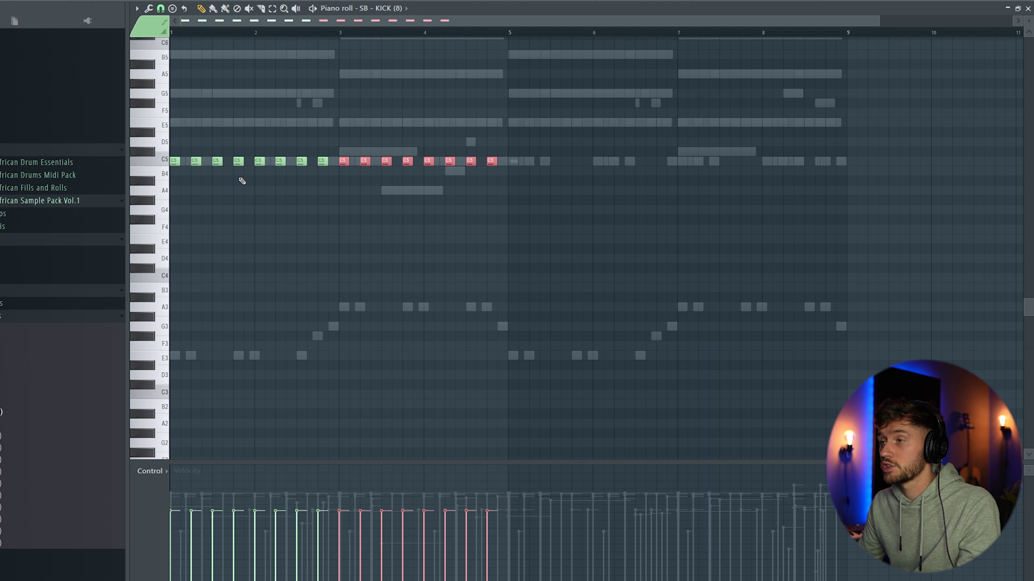
drag(150, 153, 141, 195)
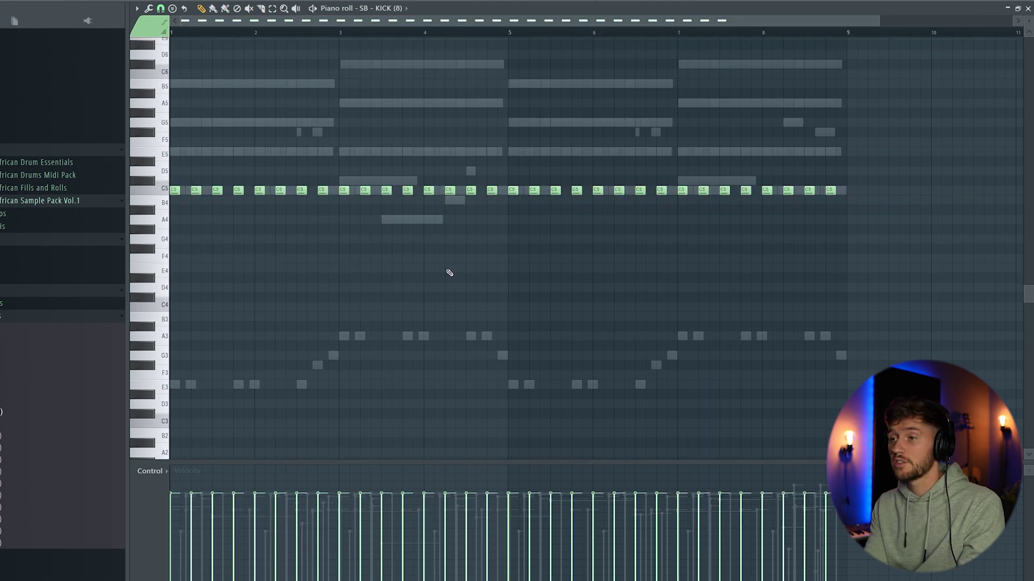
key(space)
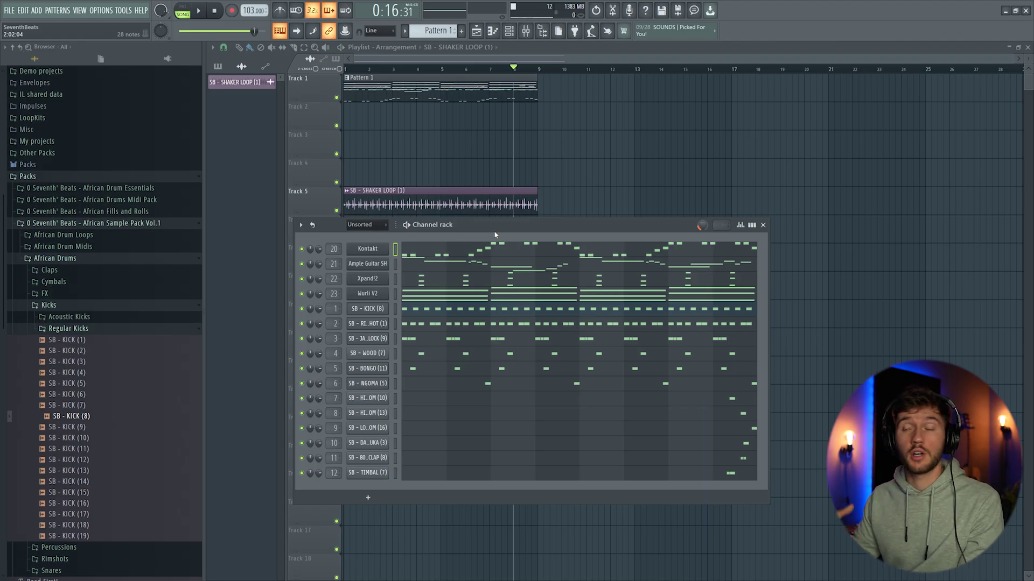
Step: Play the beat, and insert Fruity Reeverb 2 in the first effect slot of the ROLL BUS mixer track
key(space)
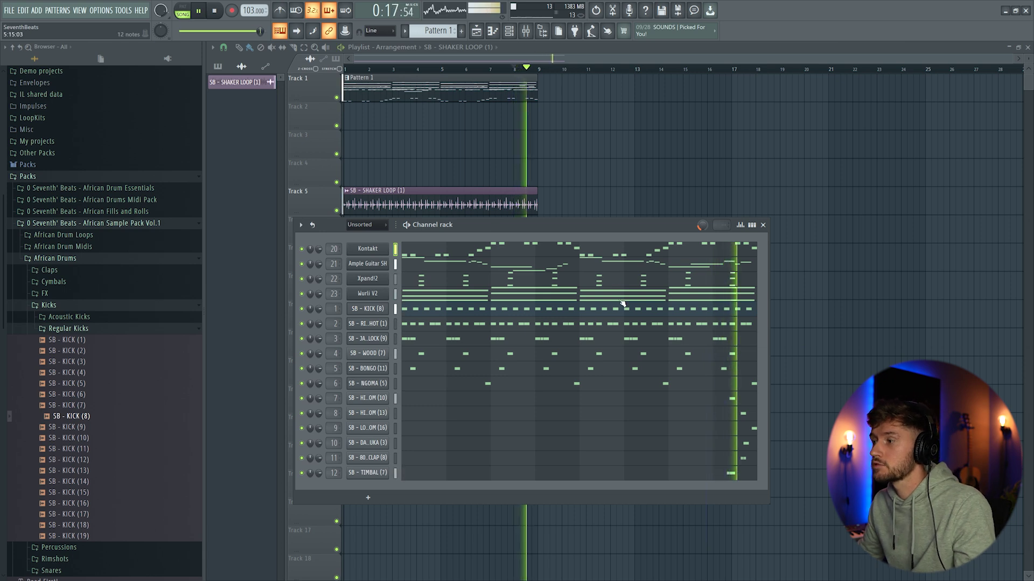
key(space)
key(F9)
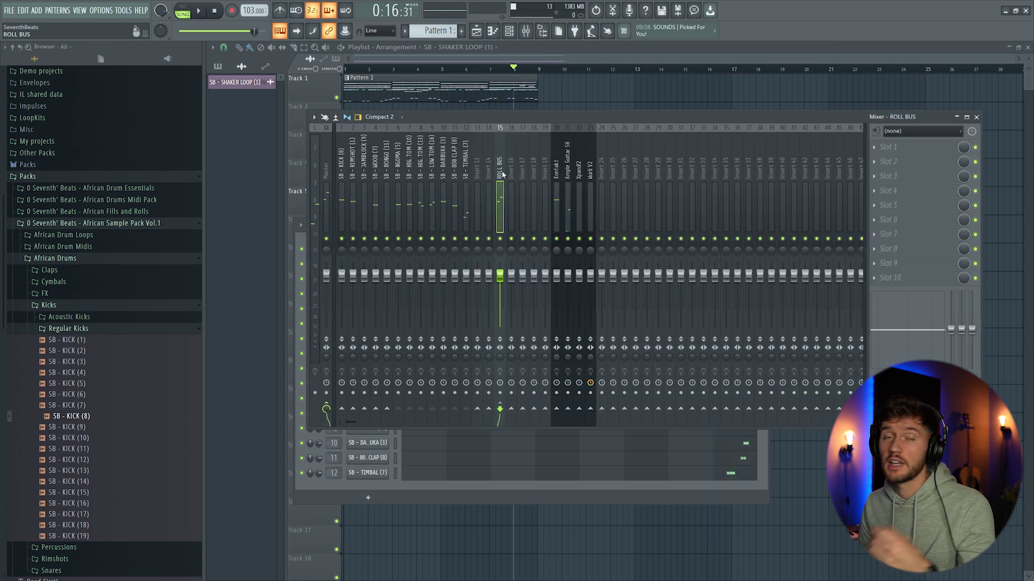
click(894, 151)
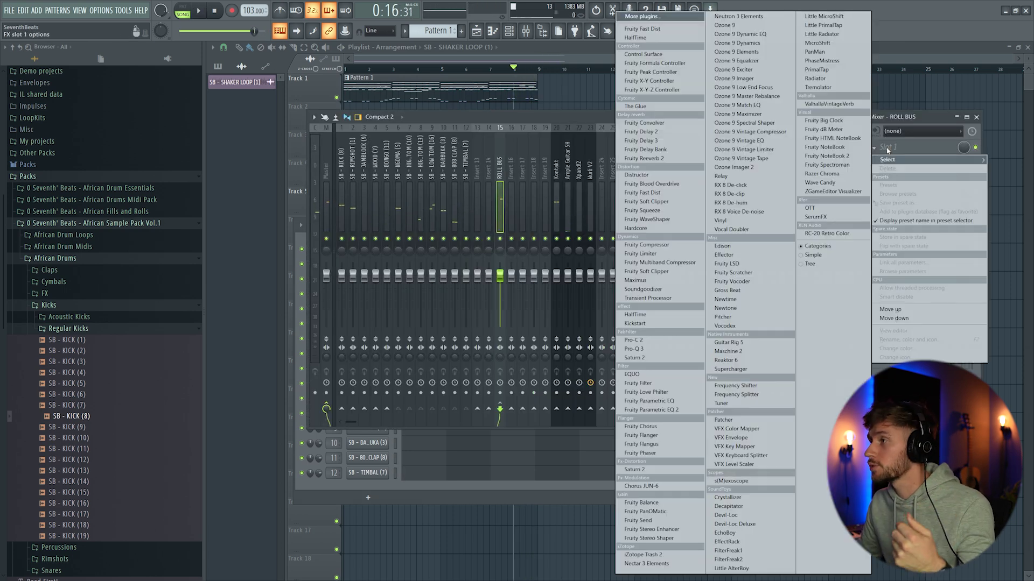
click(670, 158)
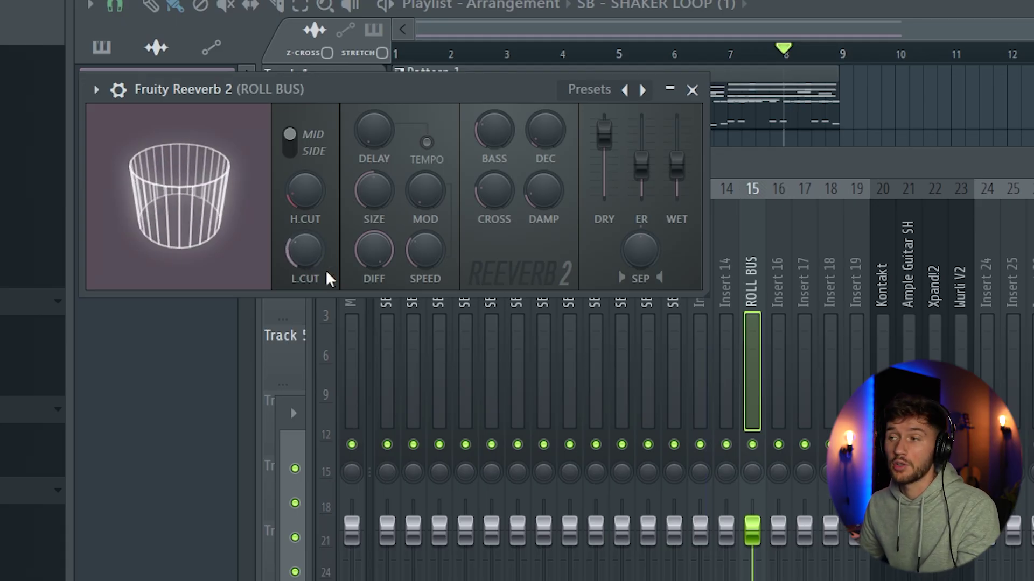
Step: Raise the wet level of the ROLL BUS reverb slightly and shorten its decay
drag(676, 165, 677, 154)
drag(544, 133, 544, 131)
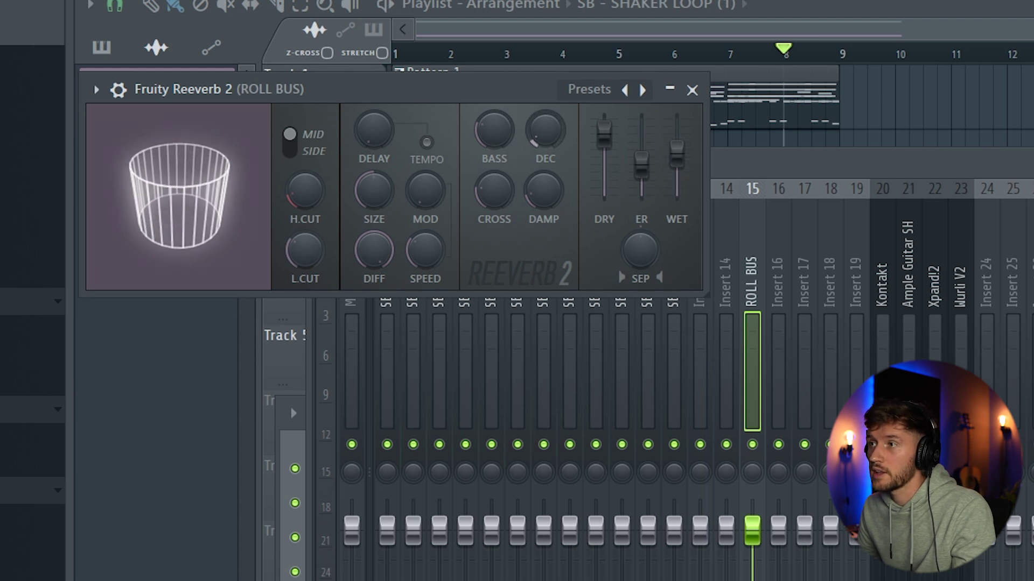
drag(498, 91, 944, 459)
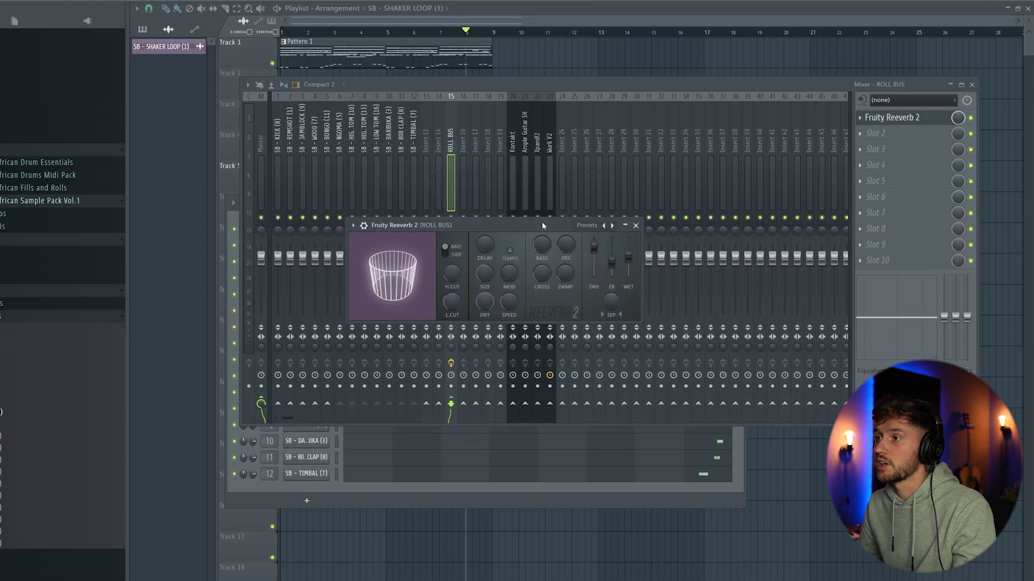
drag(541, 225, 543, 231)
Step: Play the beat through the rolls while lowering the high cut and wet level of Fruity Reeverb 2
key(space)
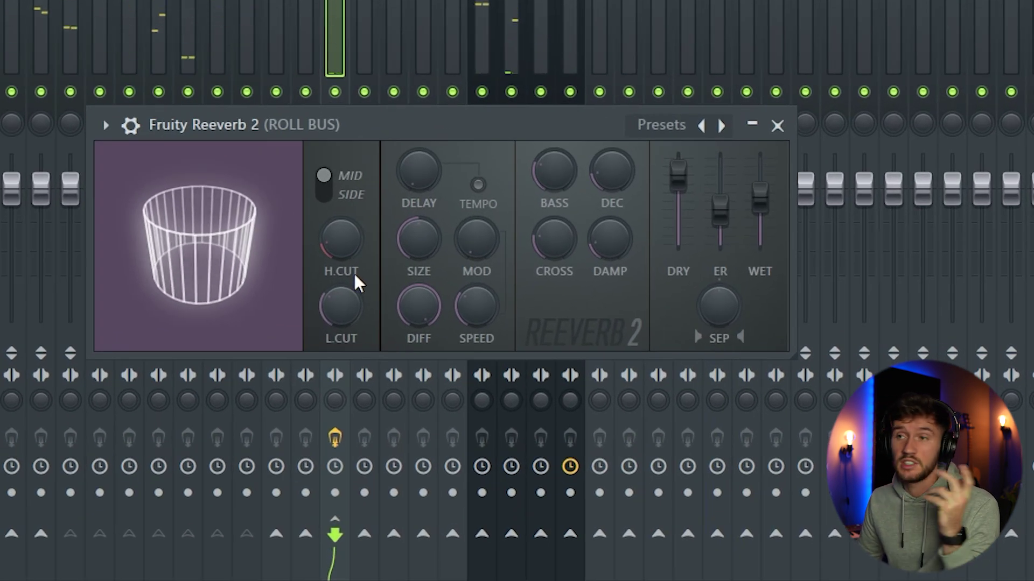
drag(340, 247, 340, 258)
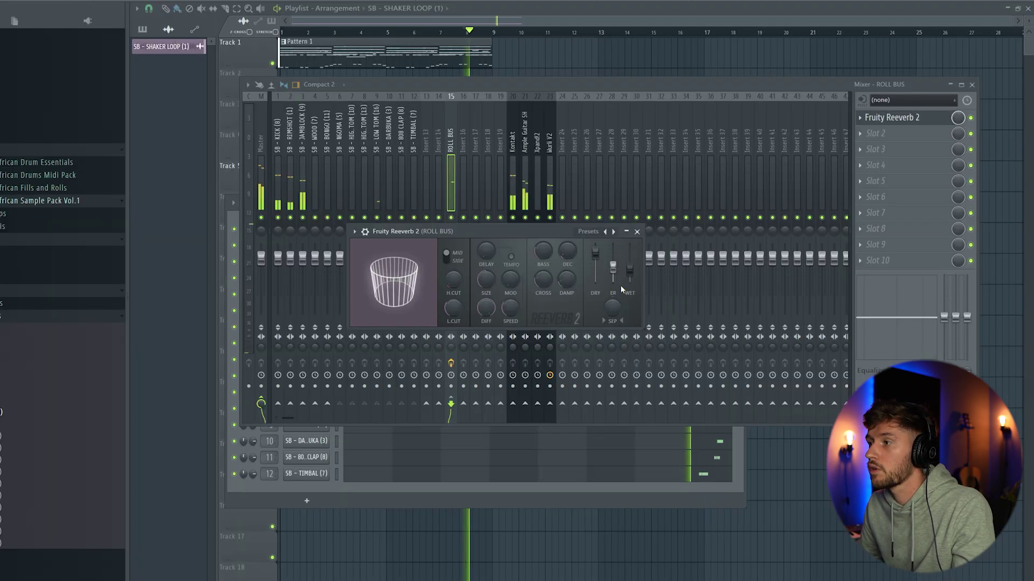
drag(760, 198, 760, 224)
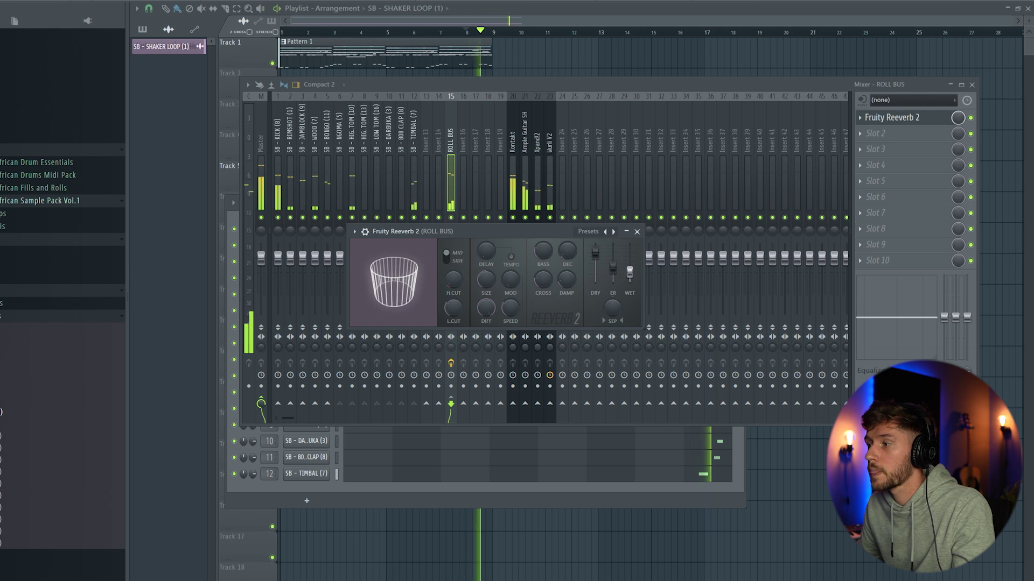
key(space)
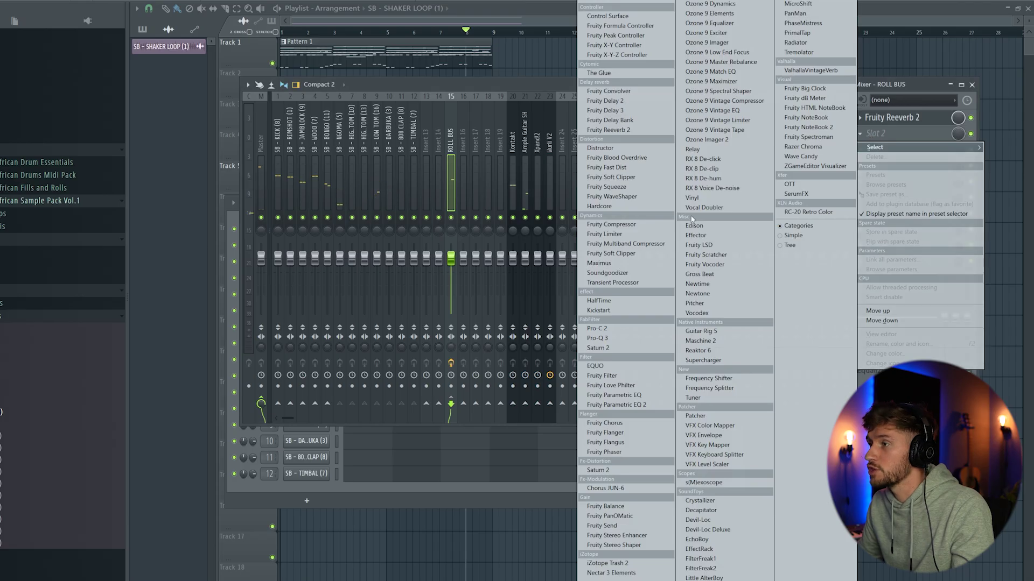
Step: Insert Fruity Parametric EQ 2 in the second effect slot of the ROLL BUS and adjust its bands
click(612, 405)
drag(200, 157, 189, 221)
drag(99, 337, 107, 336)
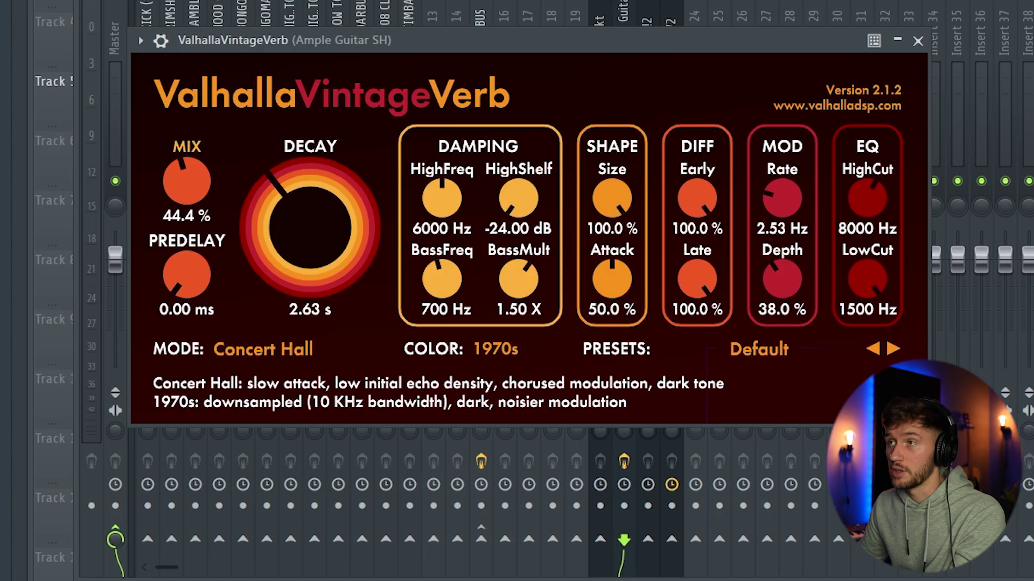
Step: Play the beat to listen to ValhallaVintageVerb on the Ample Guitar SH mixer track
key(space)
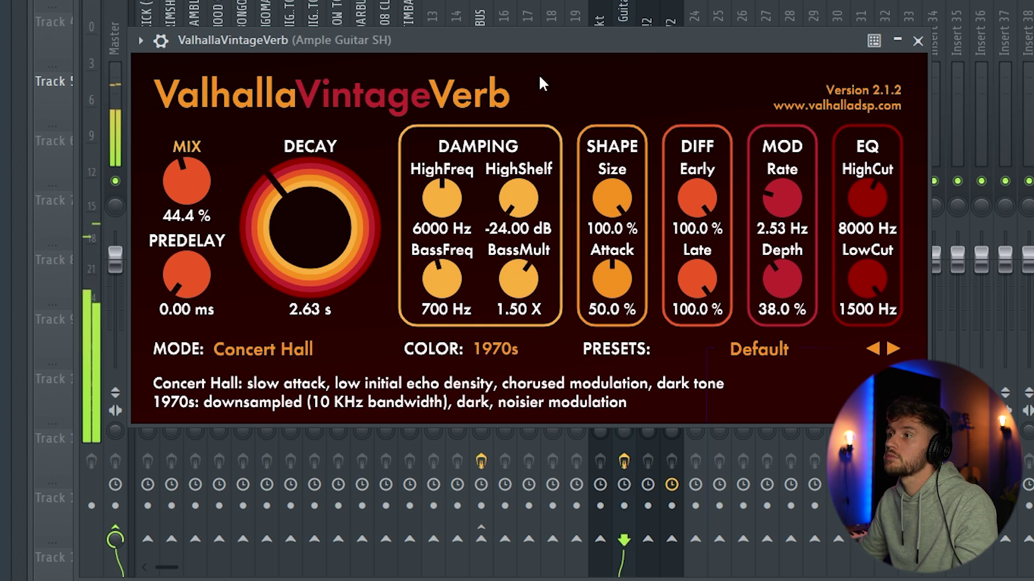